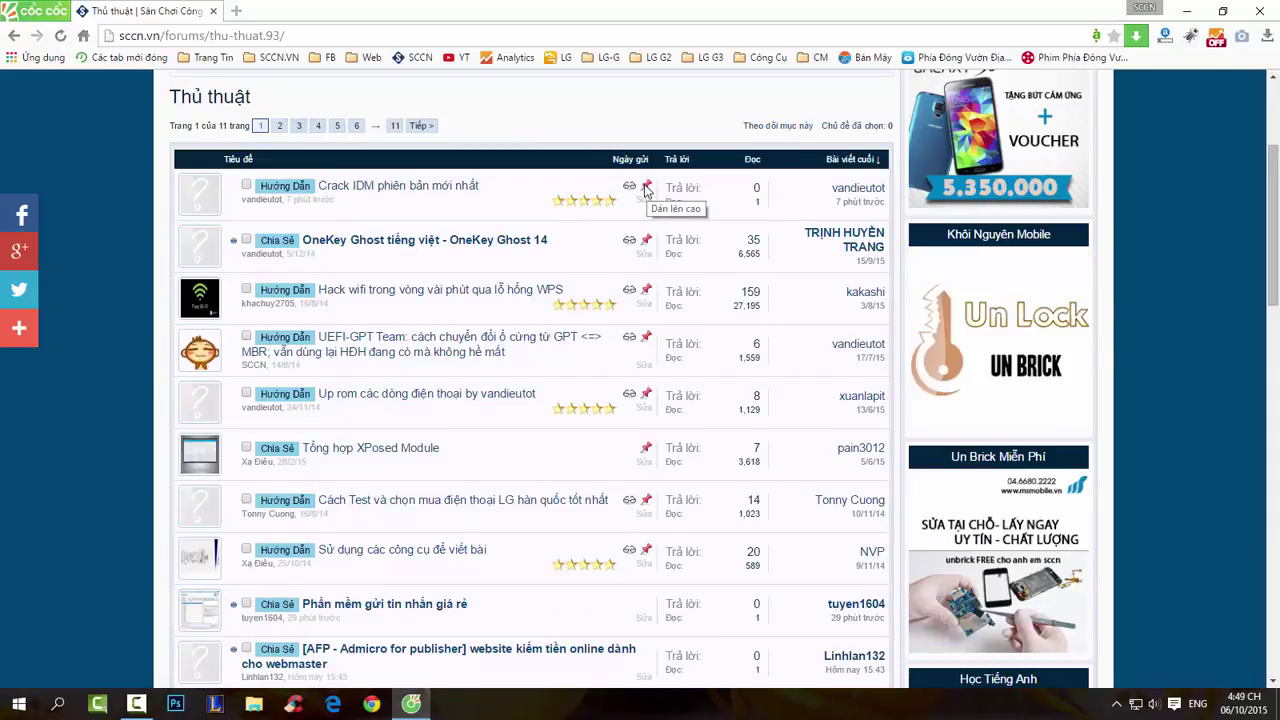
Open the forum thread "Crack IDM phiên bản mới nhất" and read its title
click(420, 190)
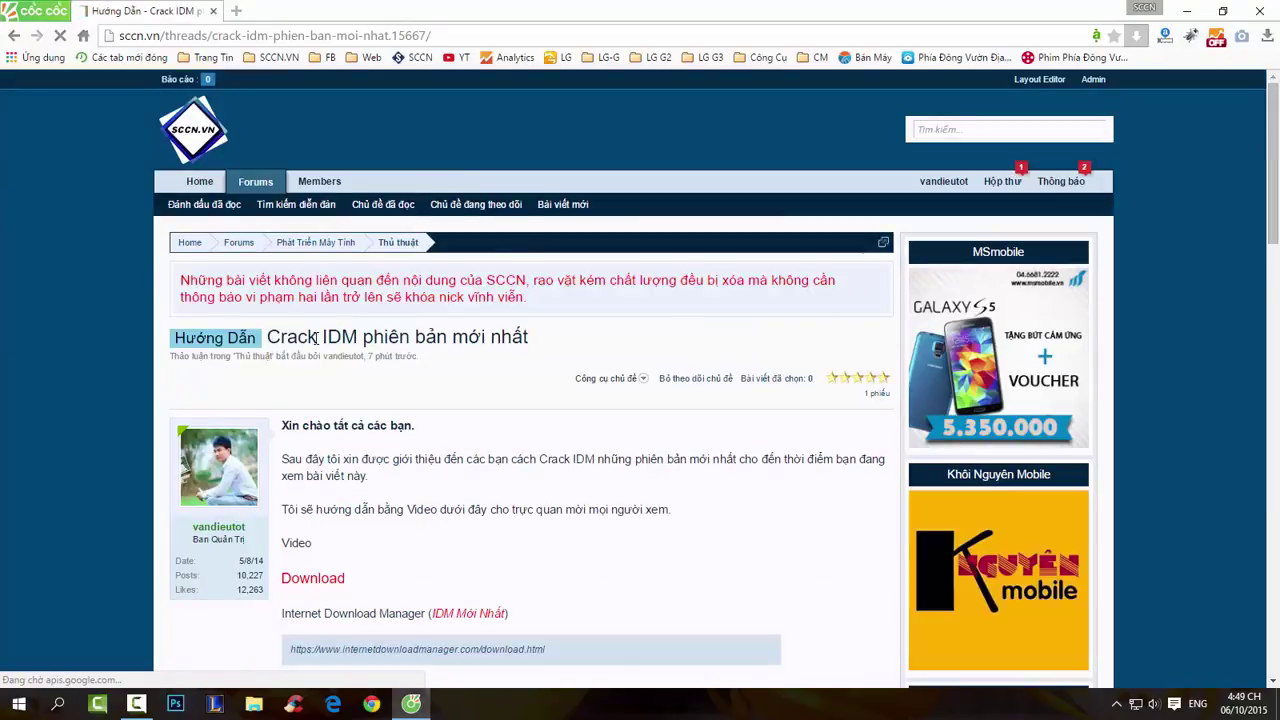
drag(268, 337, 512, 337)
click(522, 338)
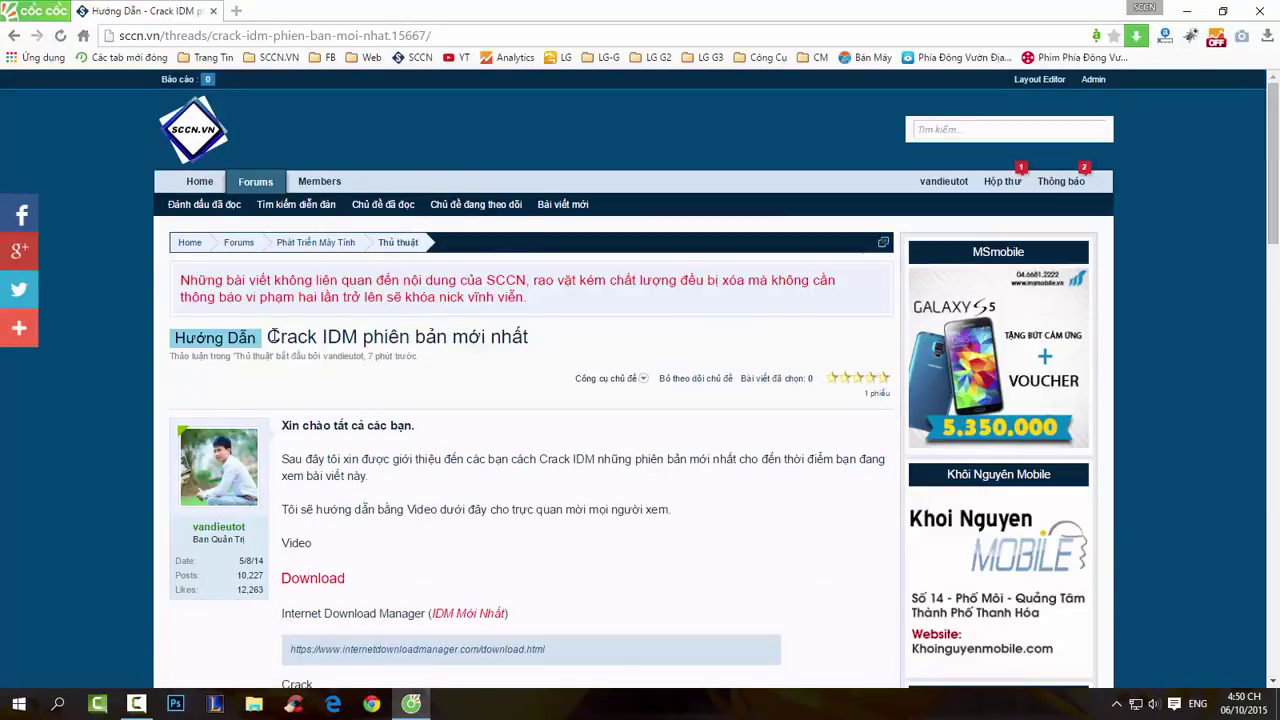
drag(268, 337, 527, 338)
click(512, 343)
drag(370, 336, 527, 338)
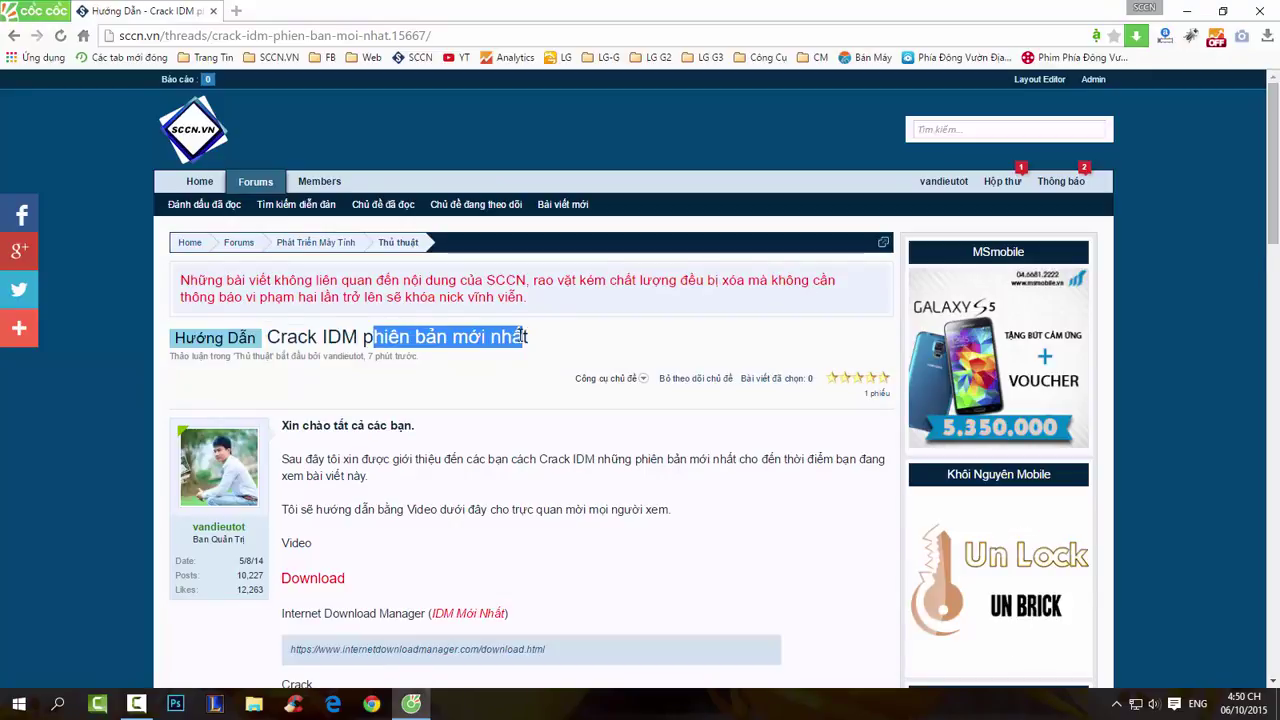
click(365, 332)
drag(297, 337, 528, 338)
click(470, 337)
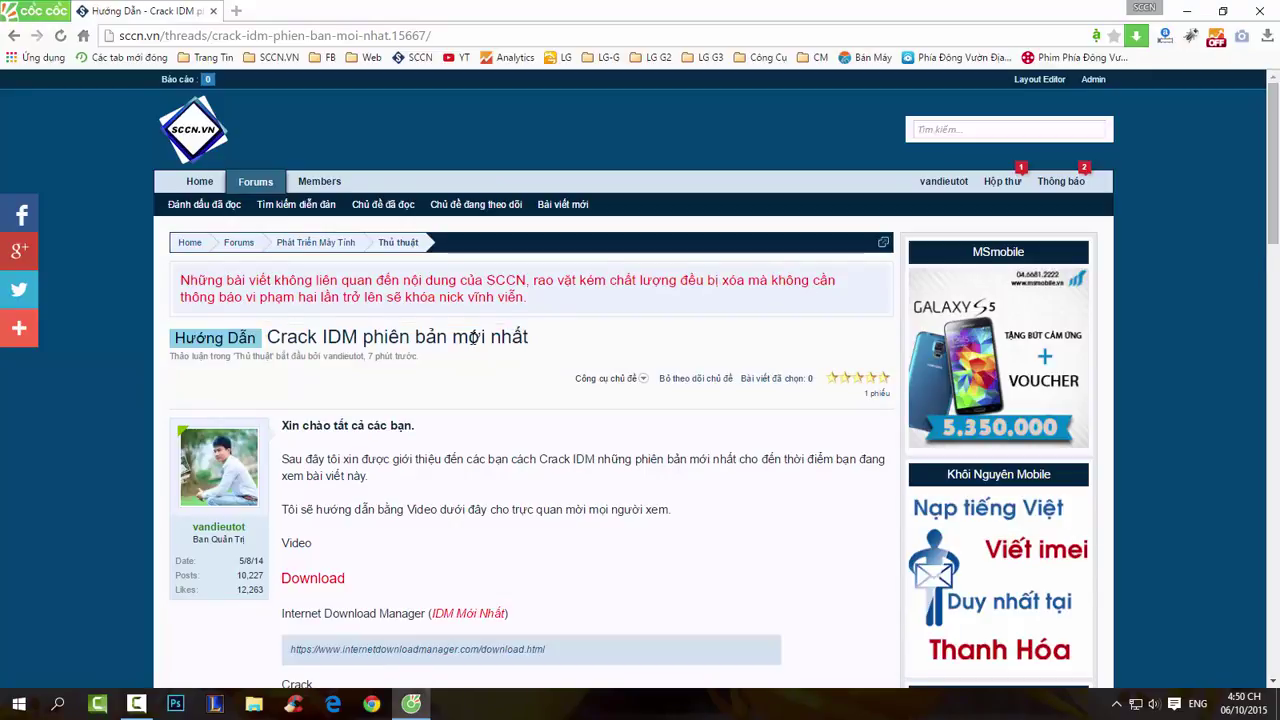
Open the Internet Download Manager link in the thread's Download section and download the installer idman623build23.exe
scroll(592, 356, down, 3)
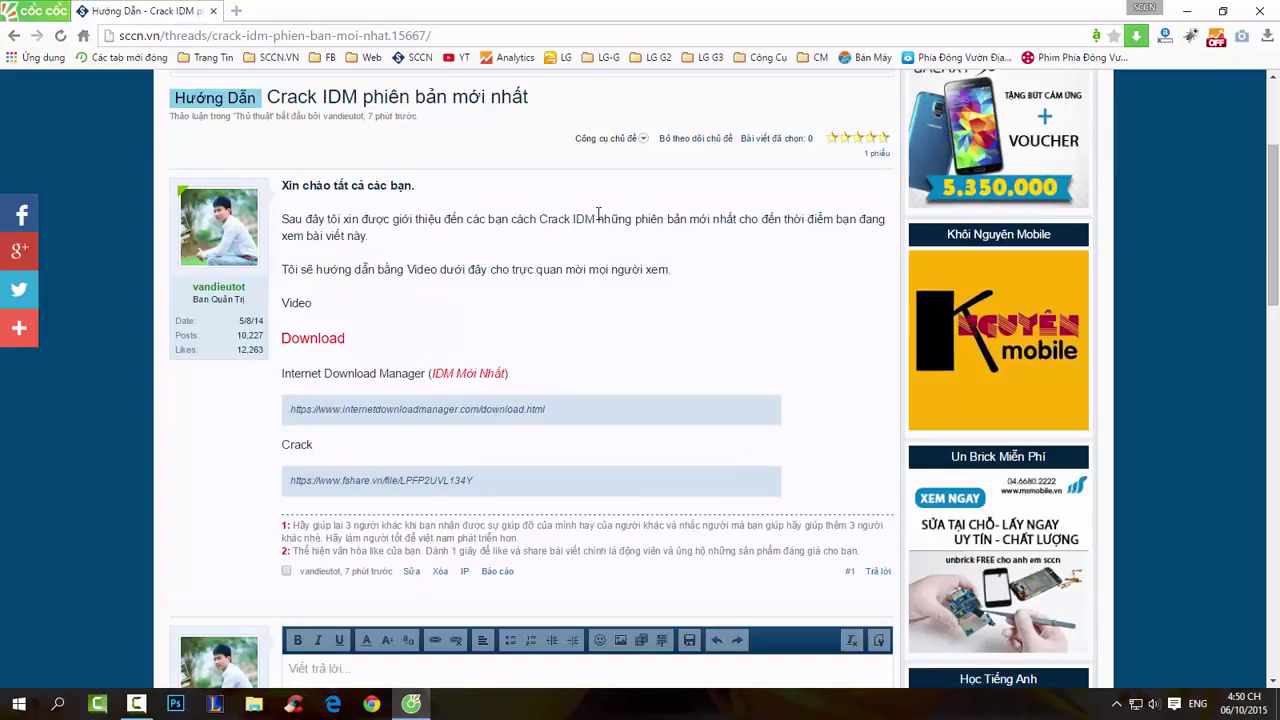
scroll(600, 280, down, 1)
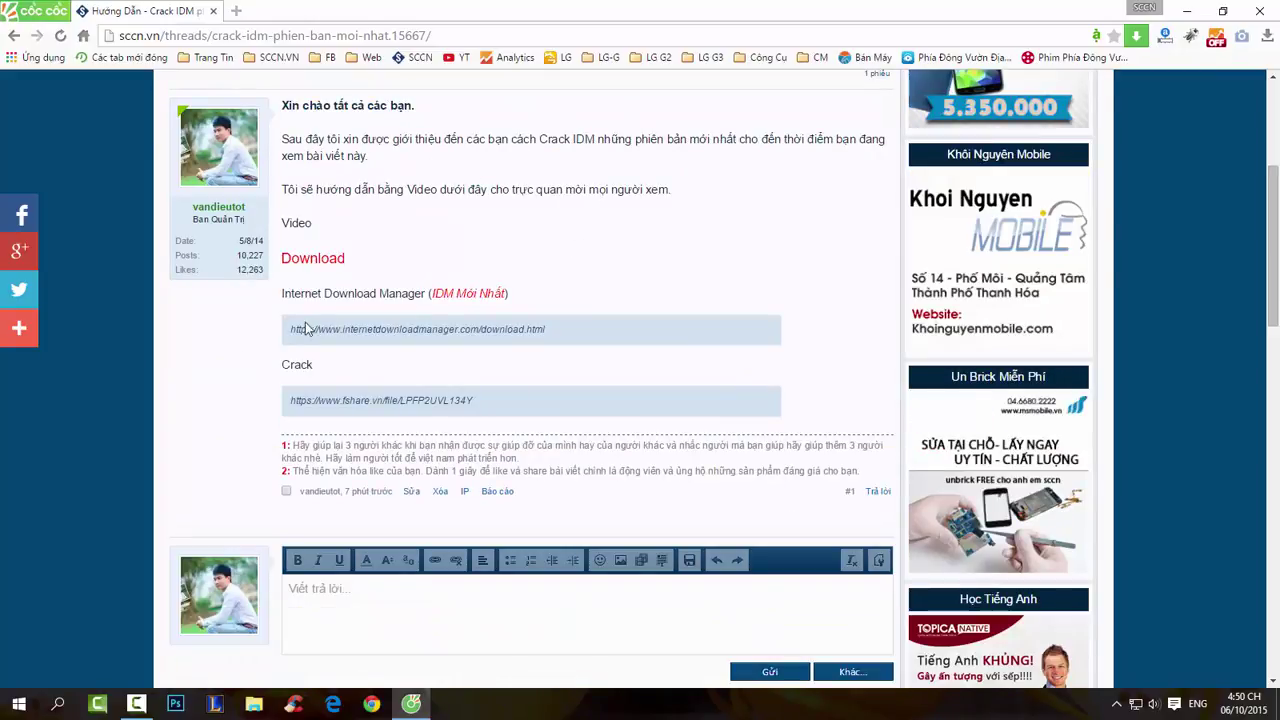
drag(283, 293, 430, 296)
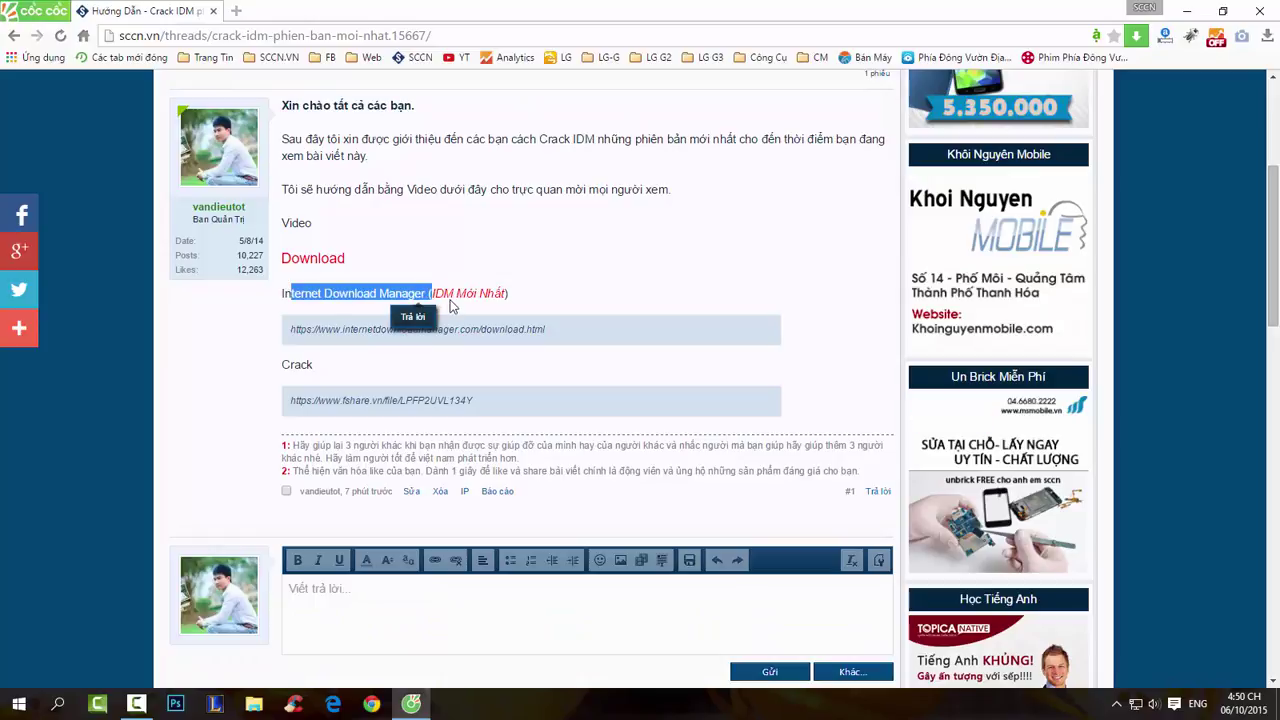
click(337, 300)
drag(337, 300, 433, 304)
click(606, 306)
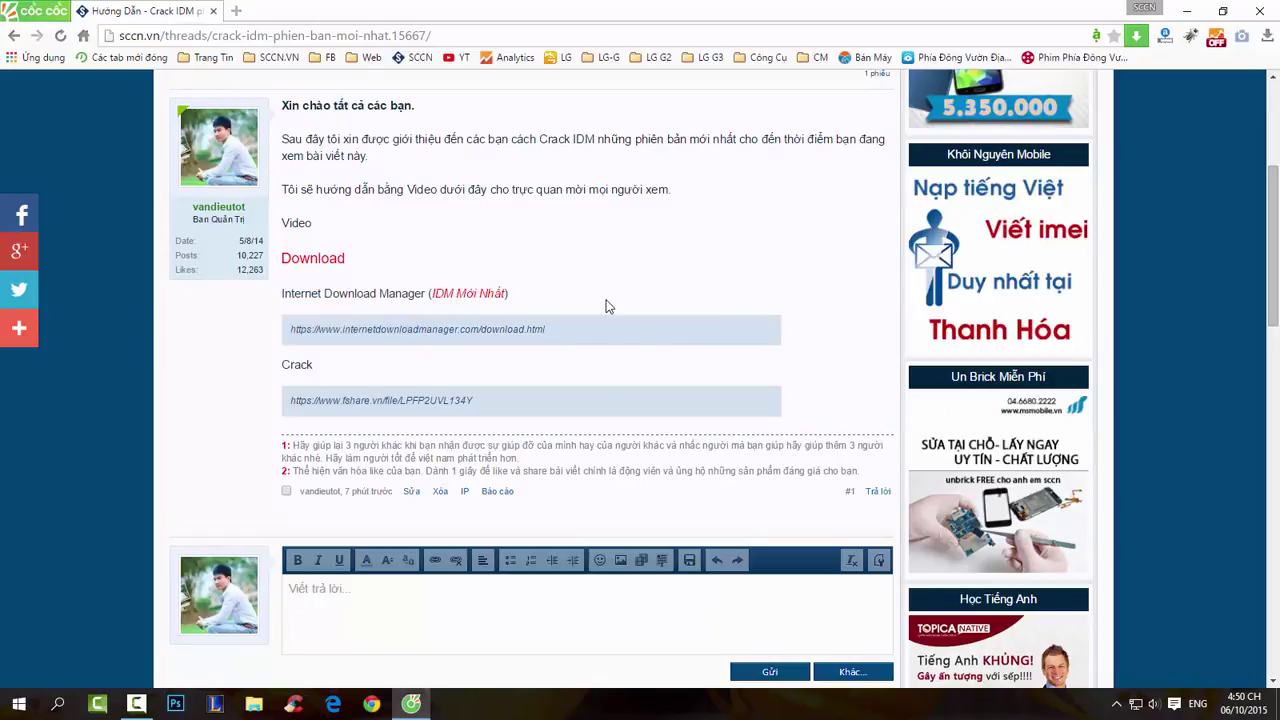
scroll(480, 280, down, 1)
click(452, 259)
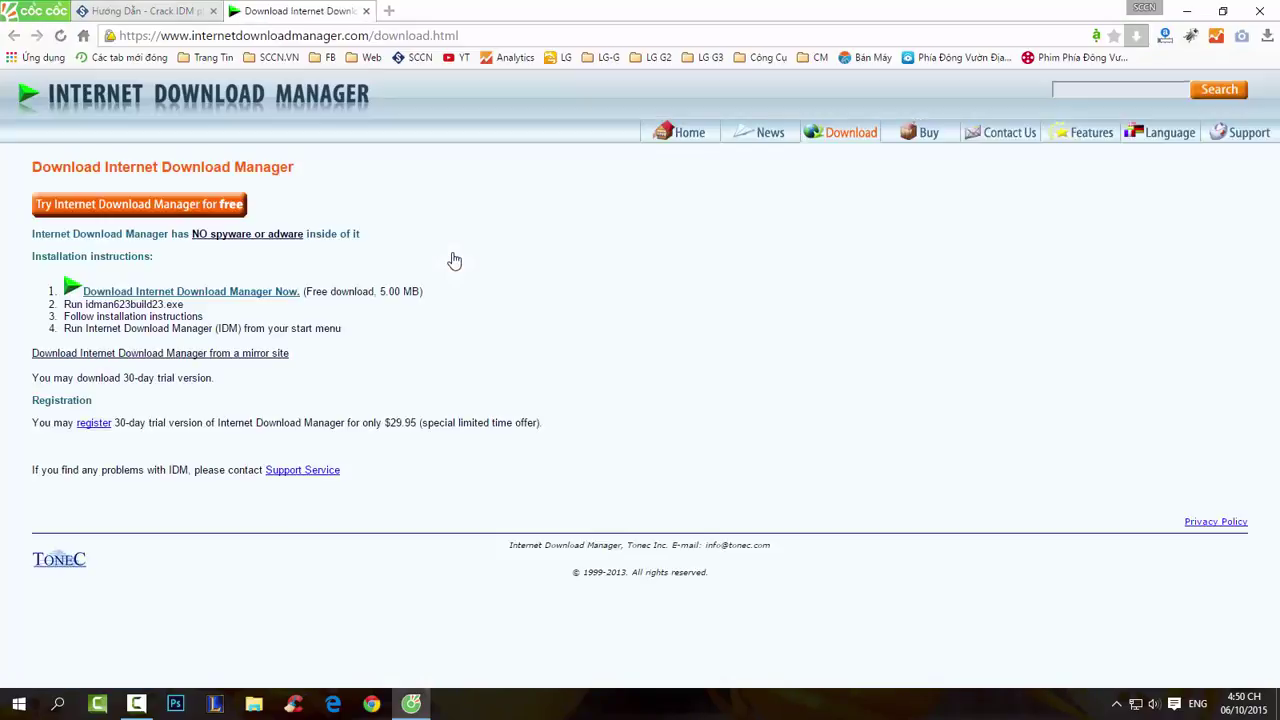
click(247, 296)
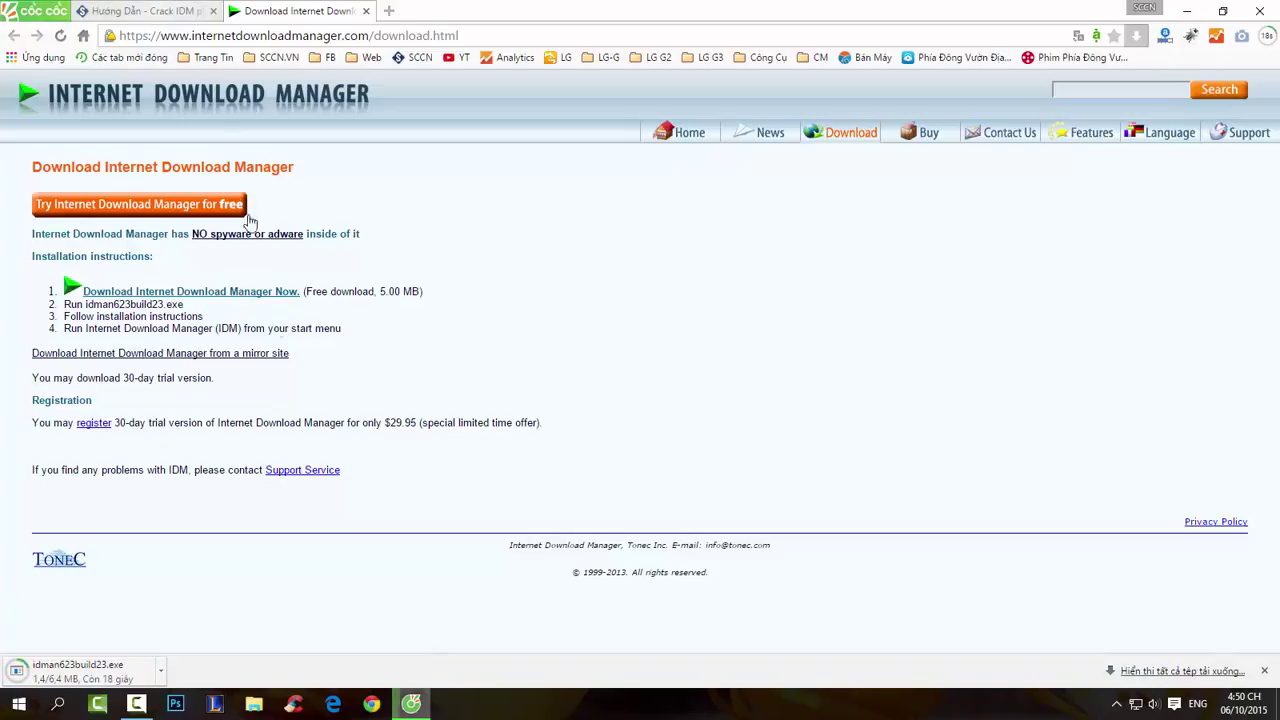
Download Crack IDM.zip from the thread's Fshare link and show the full list of downloads
click(158, 12)
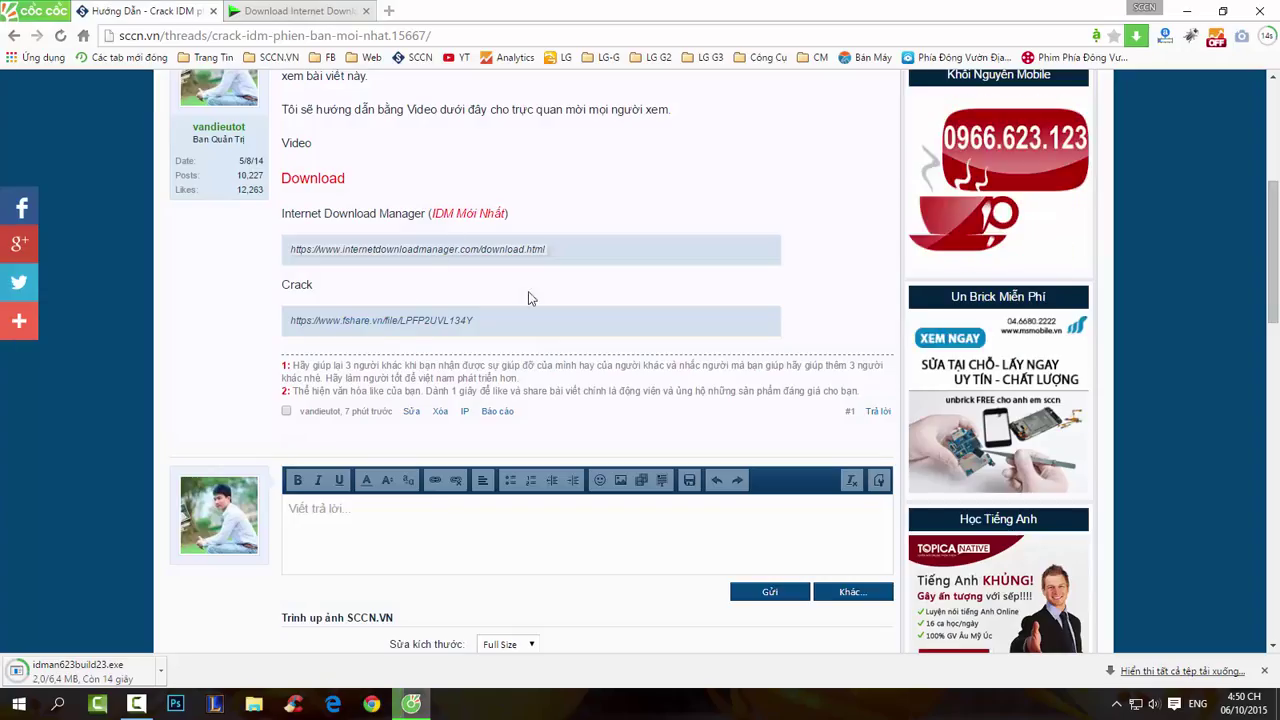
click(430, 320)
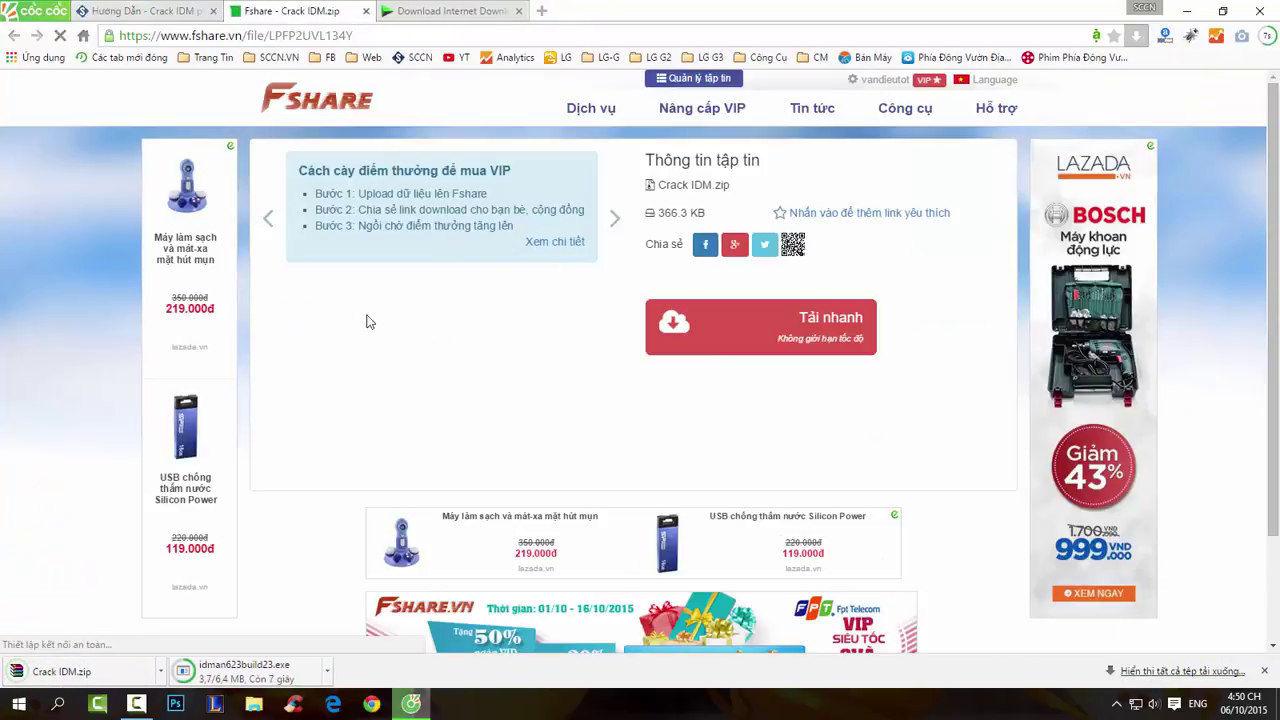
click(1183, 671)
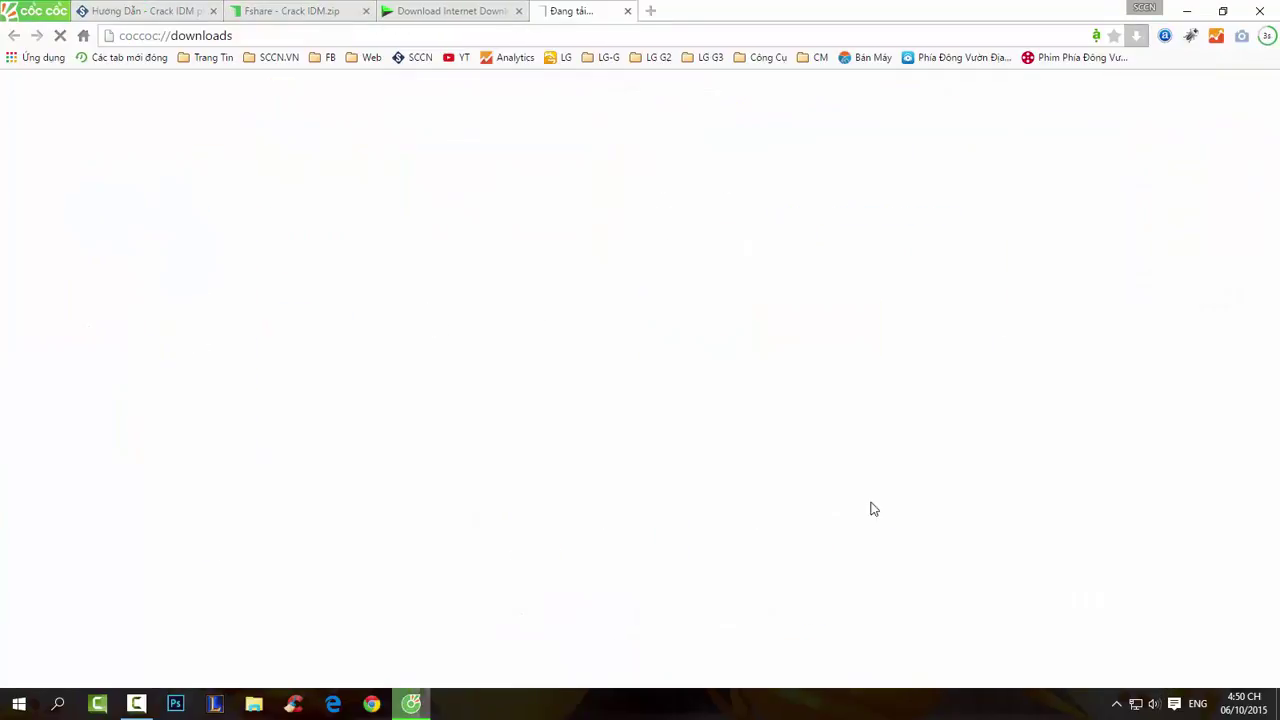
Move Crack IDM.zip from the Downloads folder to the Desktop and close the folder window
click(246, 204)
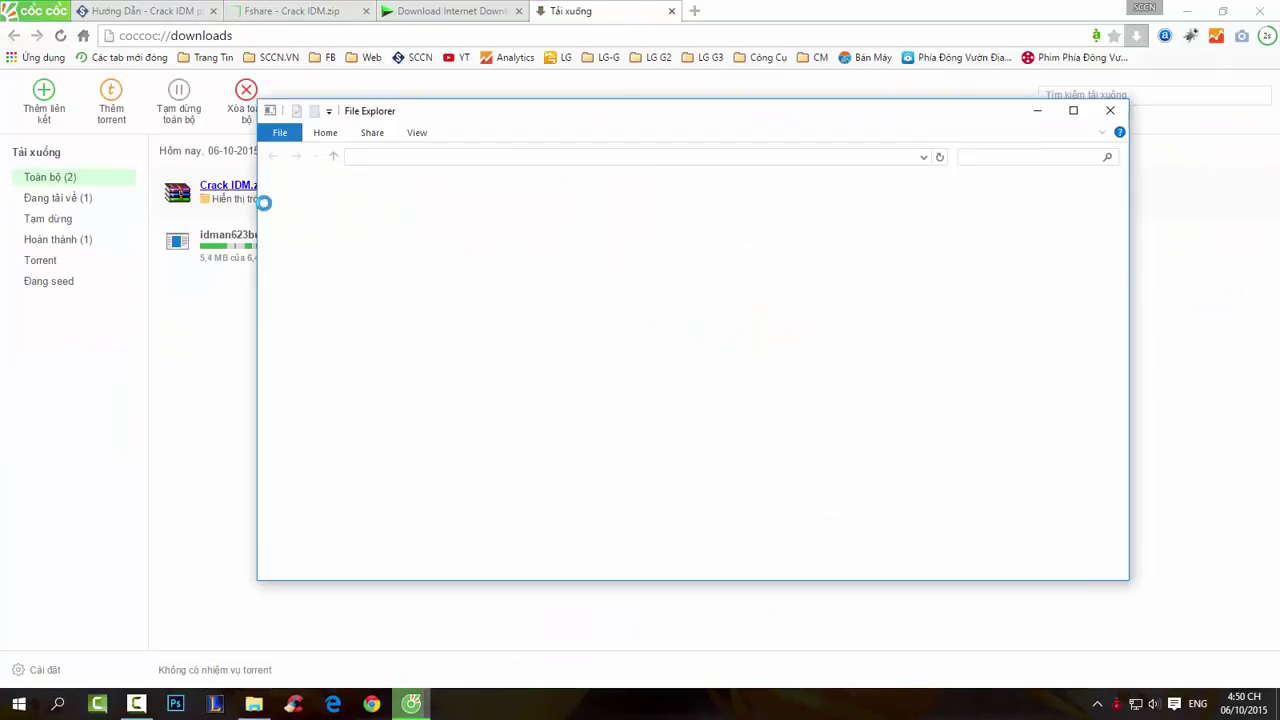
right_click(455, 306)
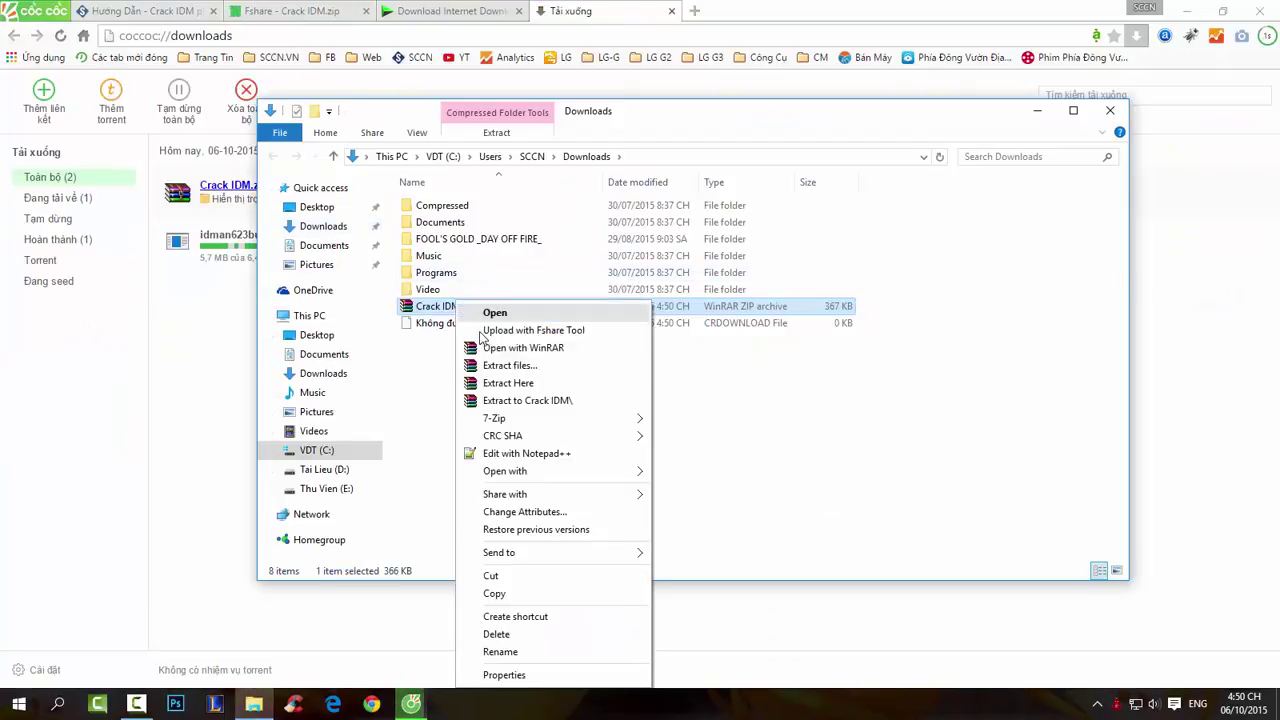
click(497, 593)
click(336, 208)
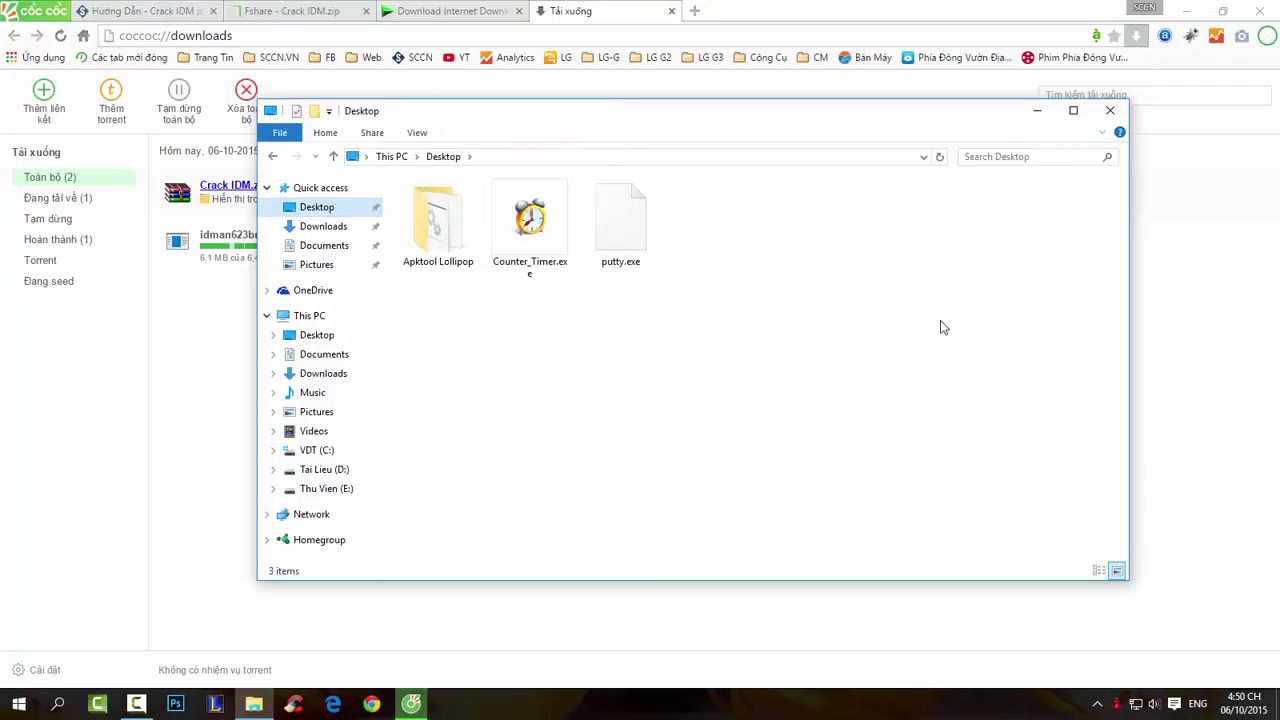
right_click(940, 322)
click(976, 408)
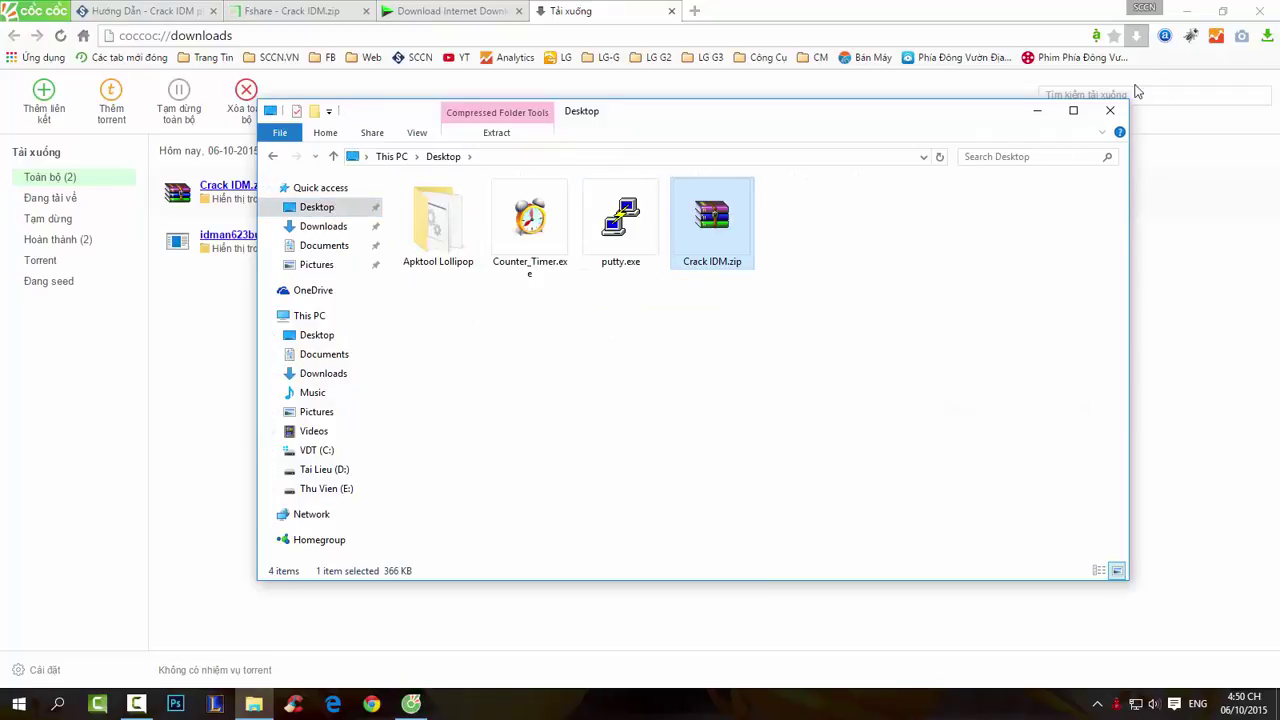
click(1110, 111)
Move idman623build23.exe from the Downloads folder to the Desktop and close the folder window
click(281, 248)
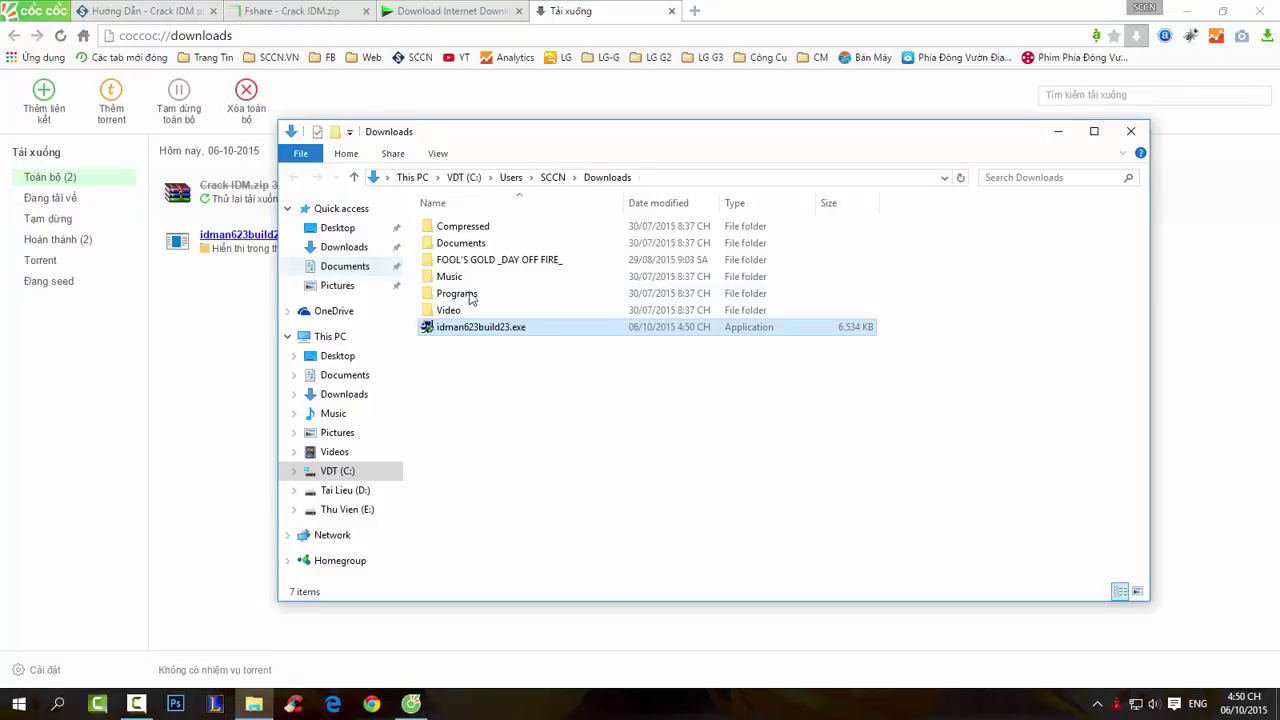
right_click(477, 328)
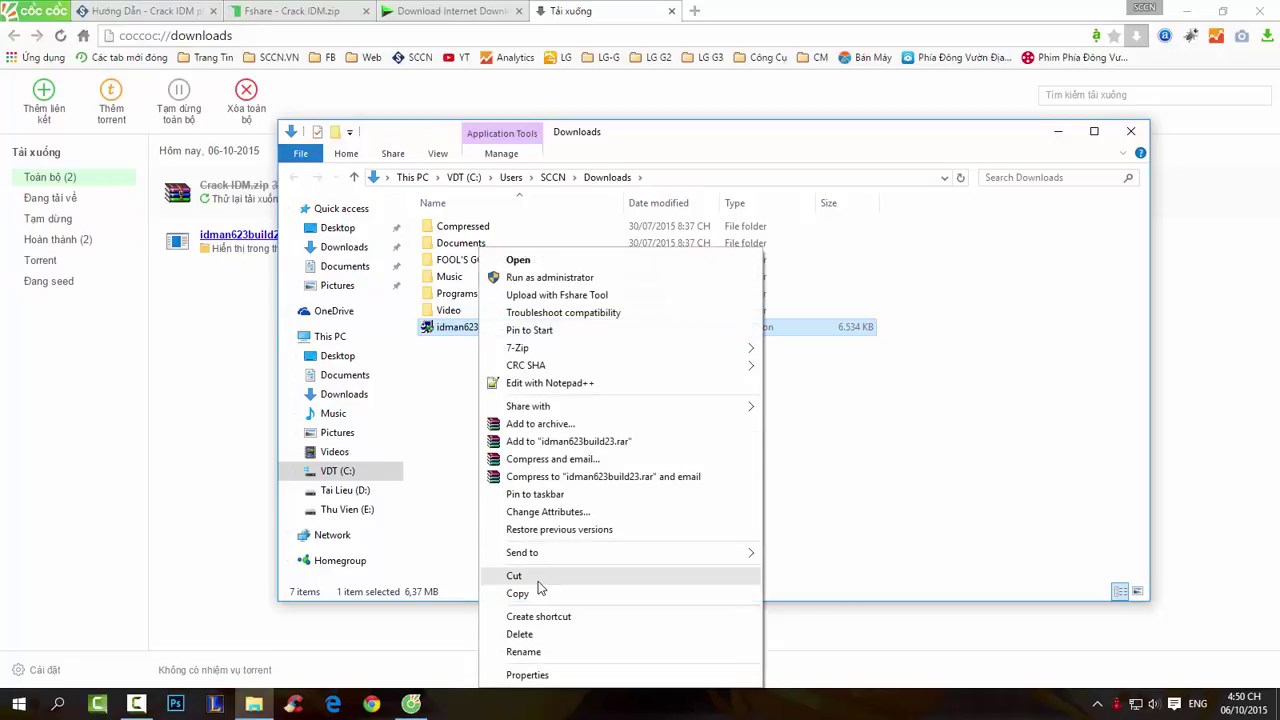
click(537, 576)
click(318, 228)
right_click(916, 375)
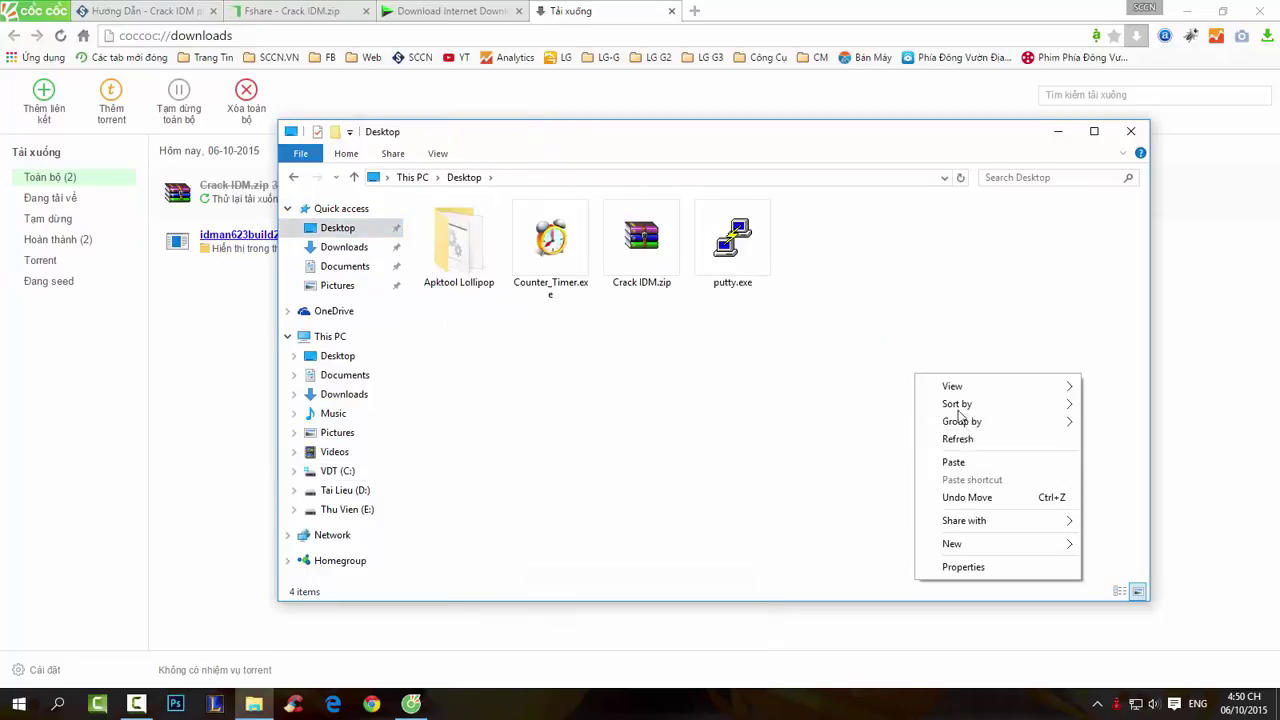
click(968, 463)
click(1131, 132)
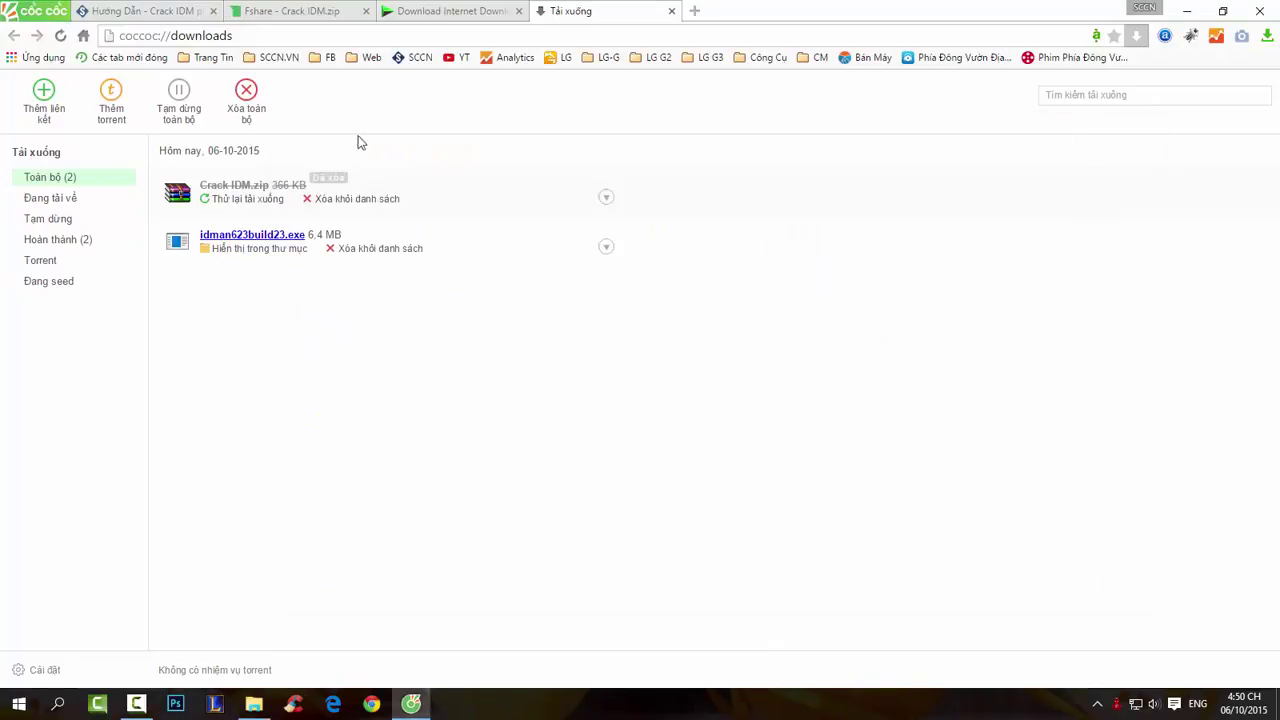
Clear and close the browser's download list, and return to a refreshed desktop
click(245, 110)
click(671, 12)
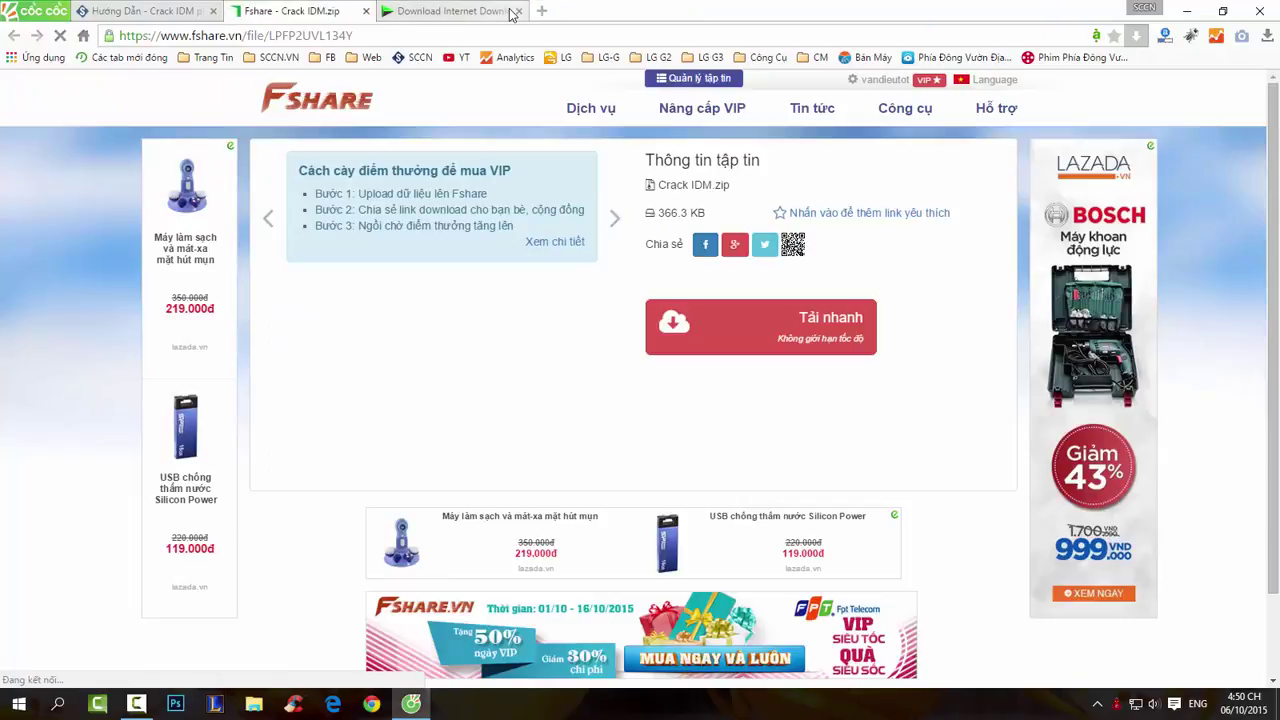
click(1186, 11)
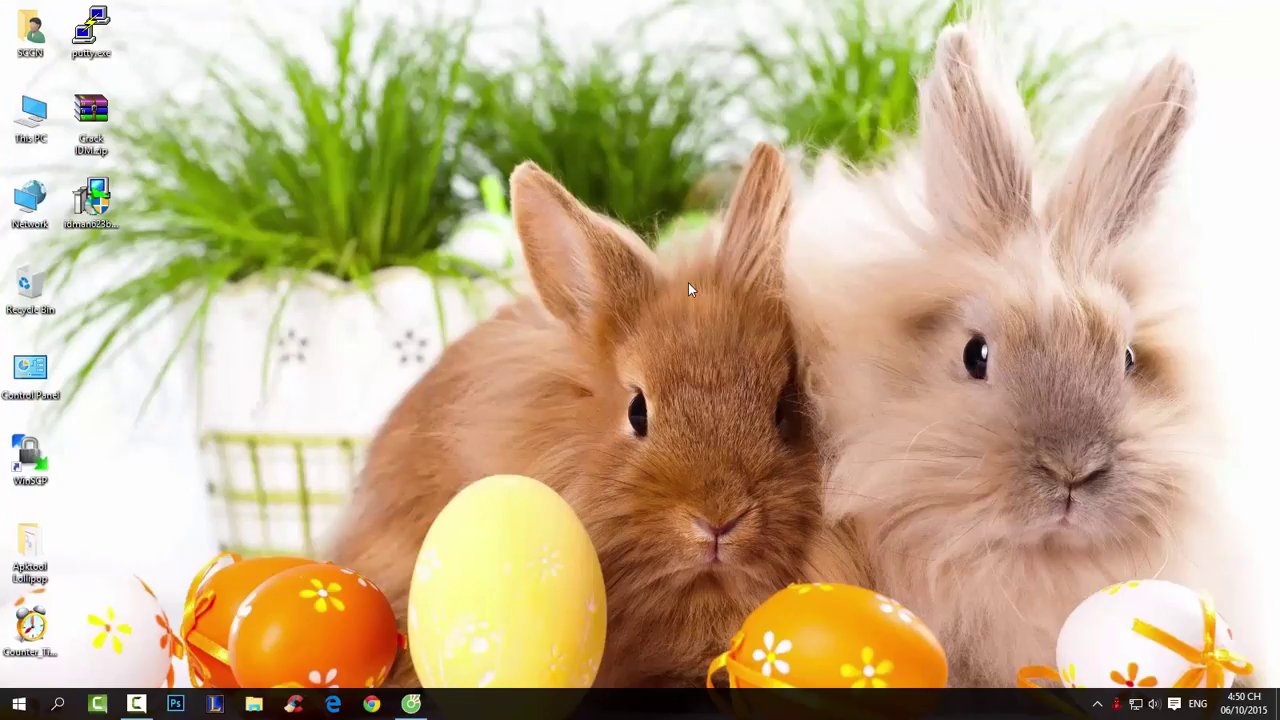
right_click(524, 228)
click(562, 280)
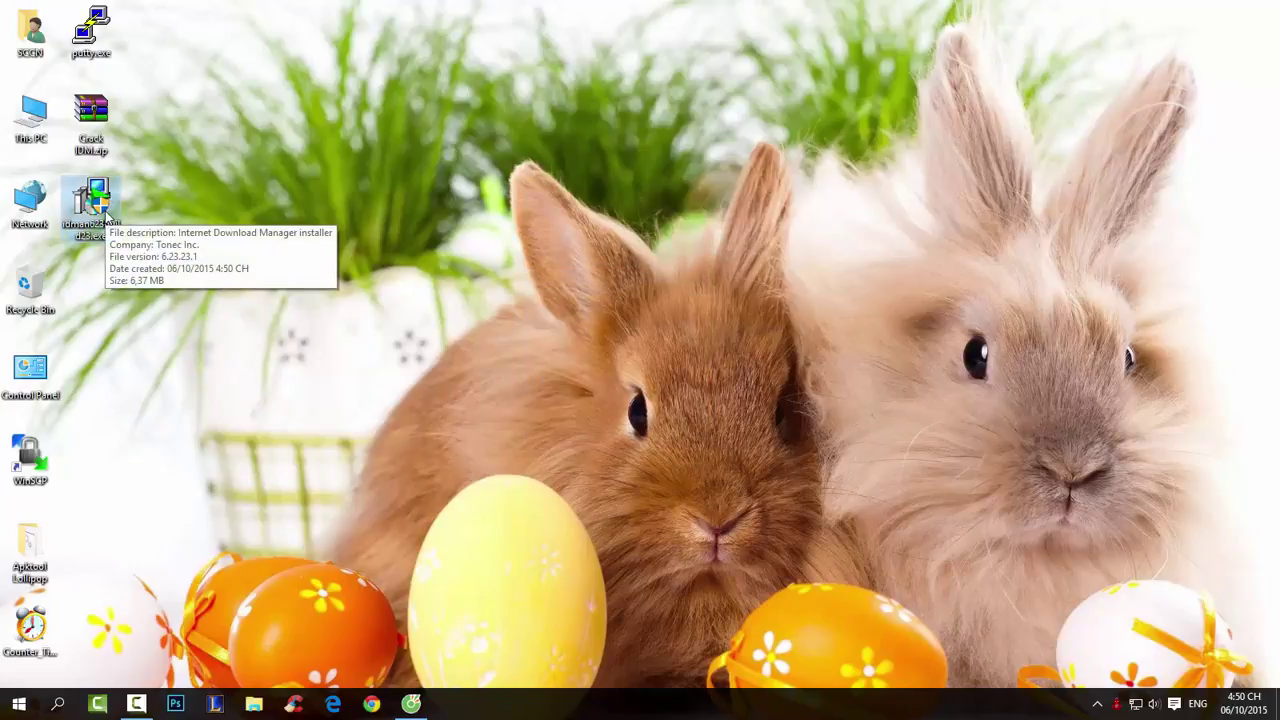
Install Internet Download Manager from the desktop installer into C:\Program Files (x86)\Internet Download Manager with a desktop icon, and finish the wizard
right_click(104, 214)
click(150, 235)
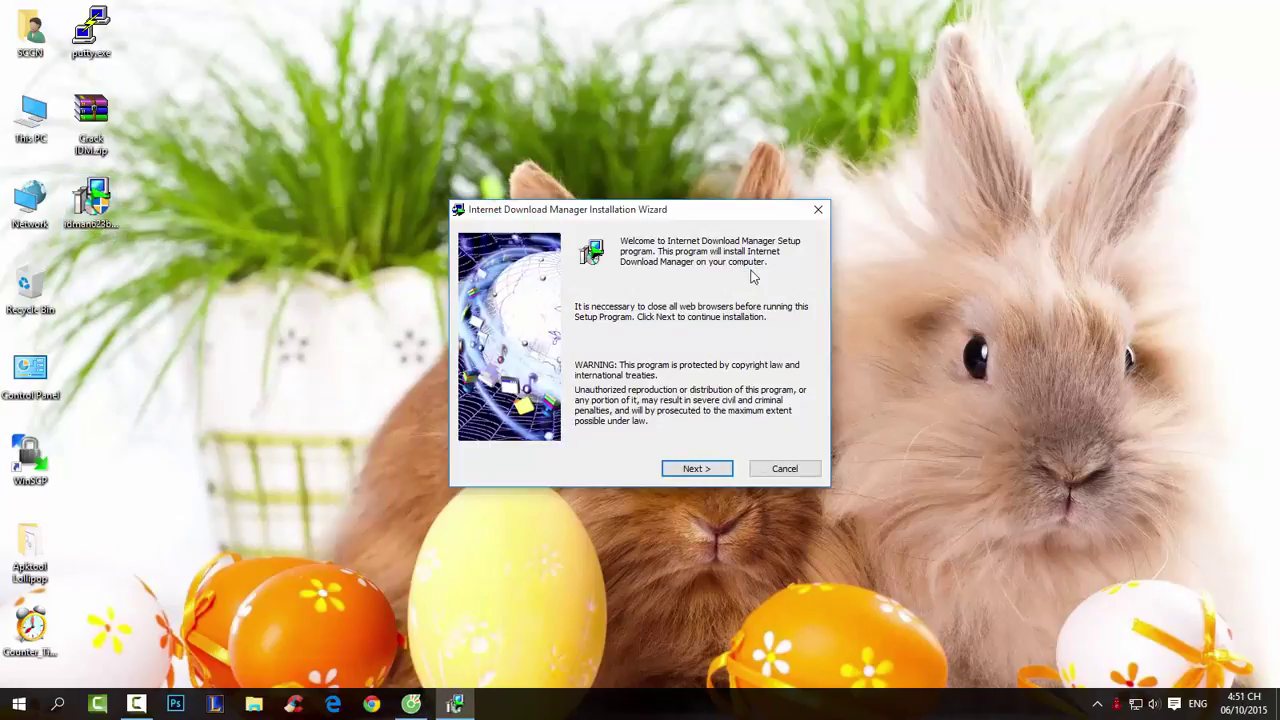
click(707, 468)
click(708, 469)
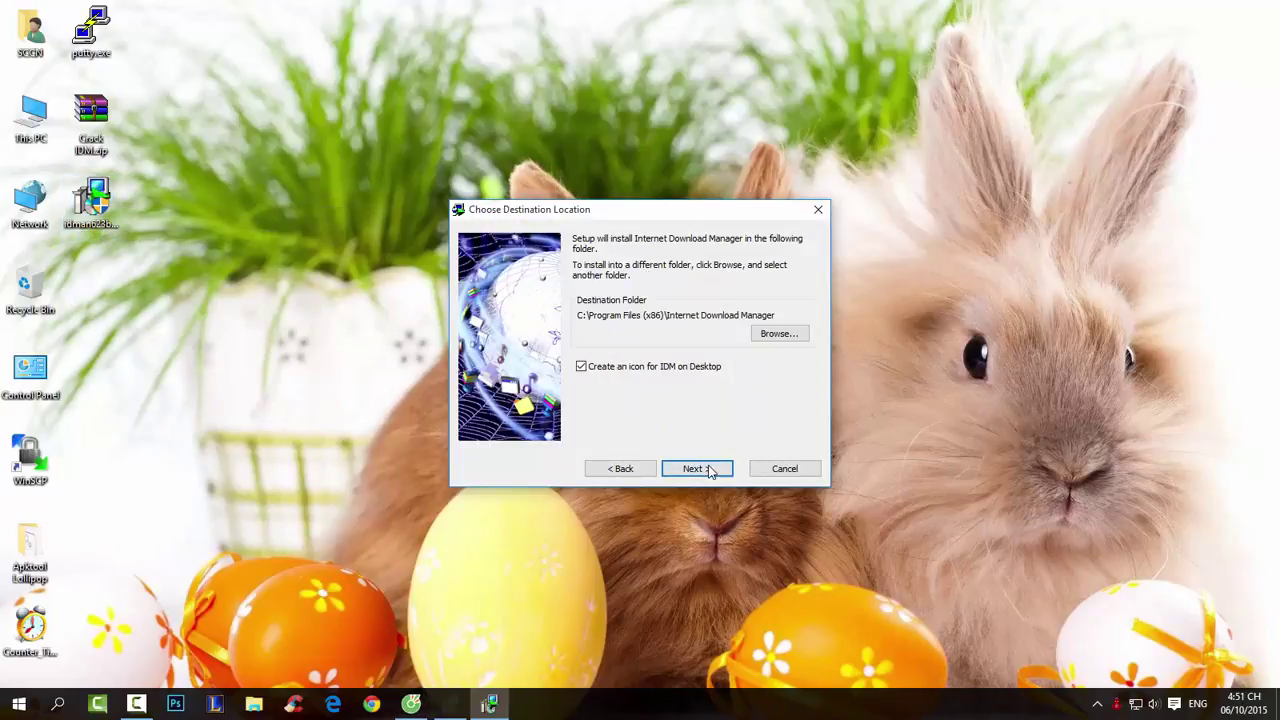
click(709, 470)
click(708, 469)
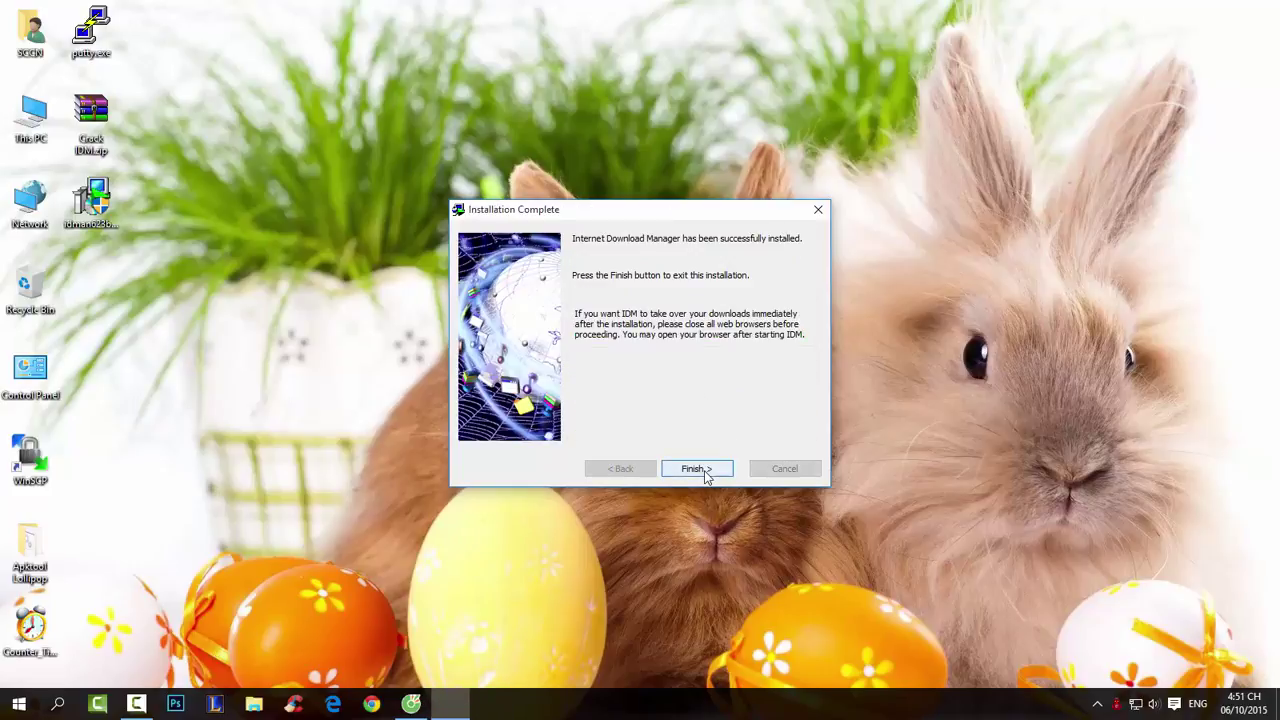
drag(602, 213, 538, 168)
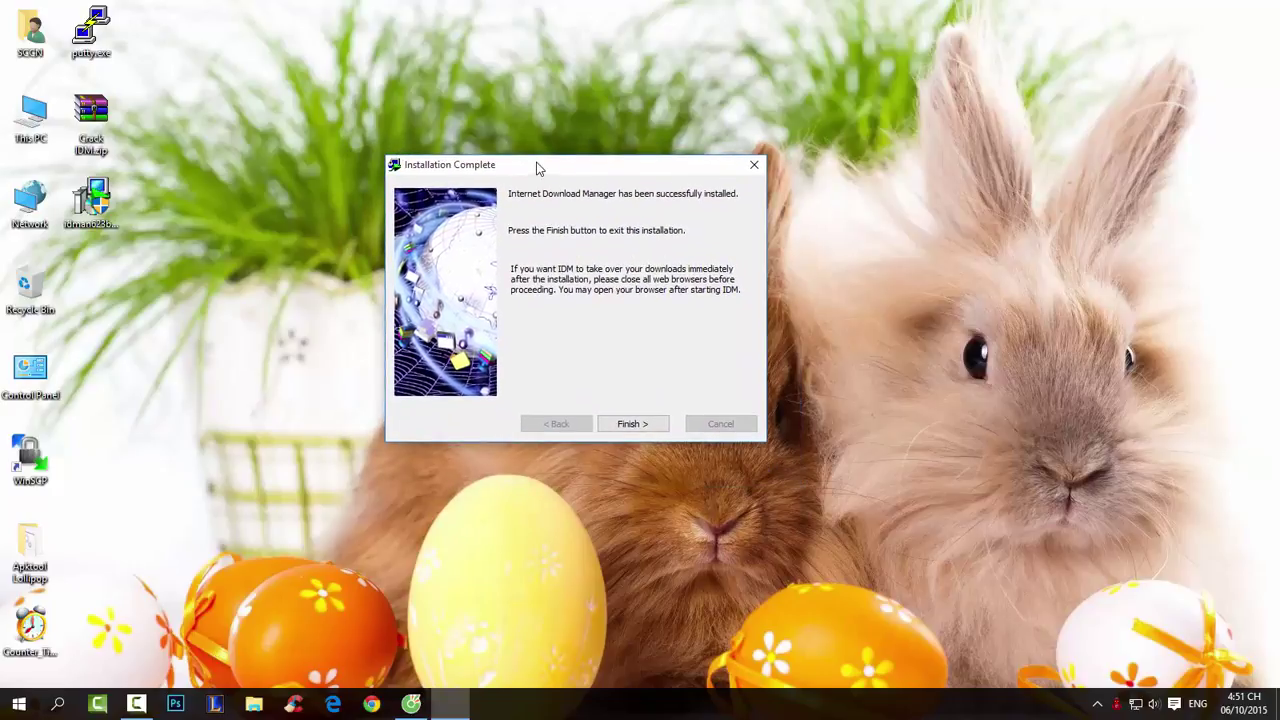
click(632, 424)
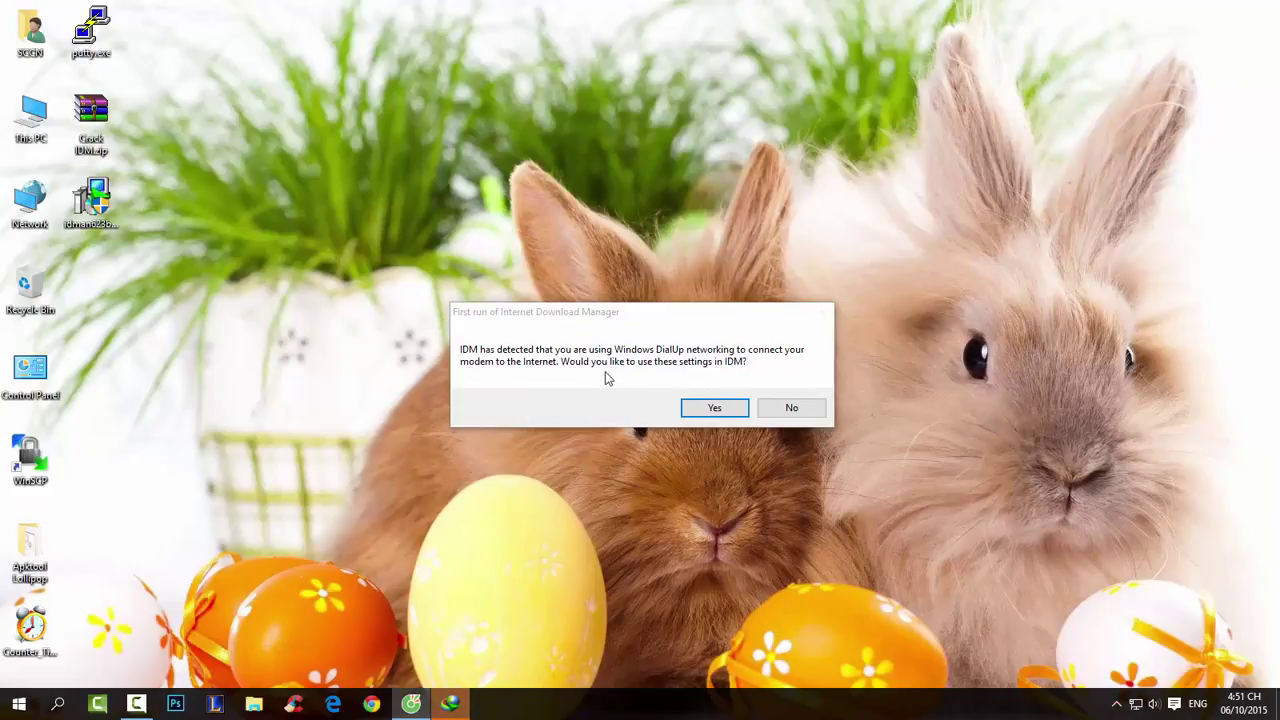
Decline using the Windows DialUp settings in IDM and dismiss the Firefox integration and serial number messages
click(779, 408)
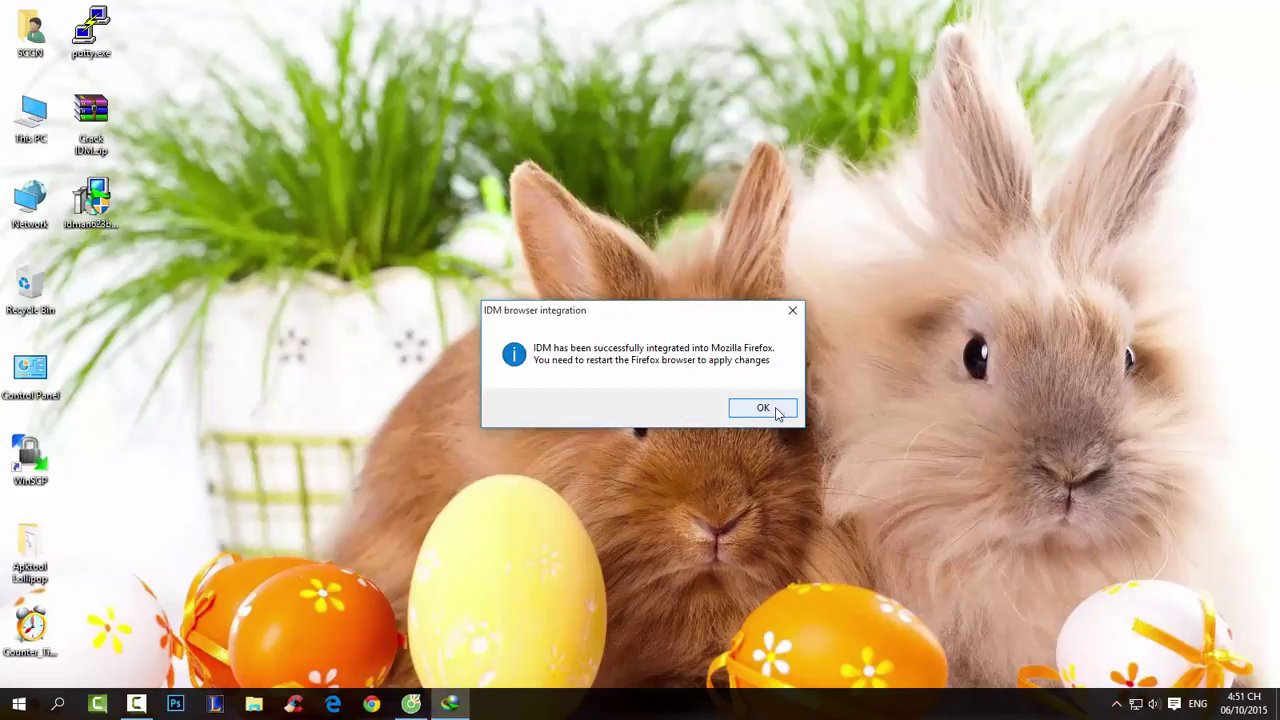
click(776, 408)
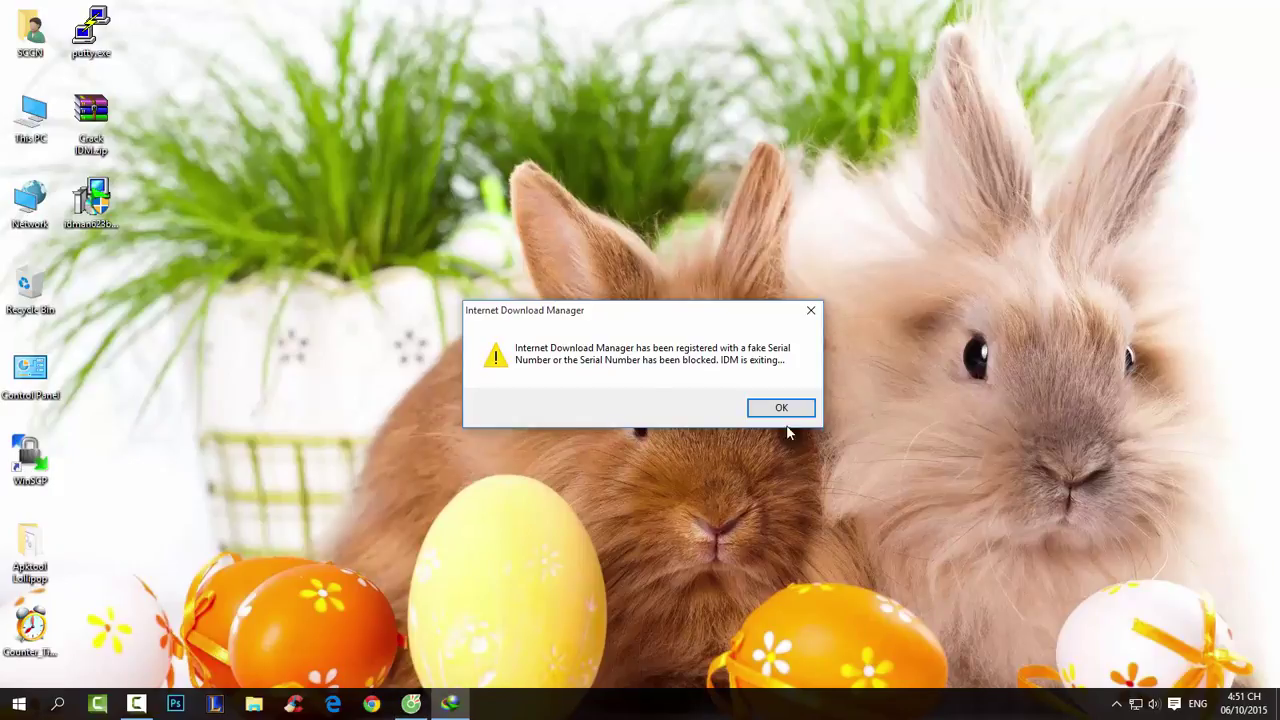
drag(709, 323, 709, 296)
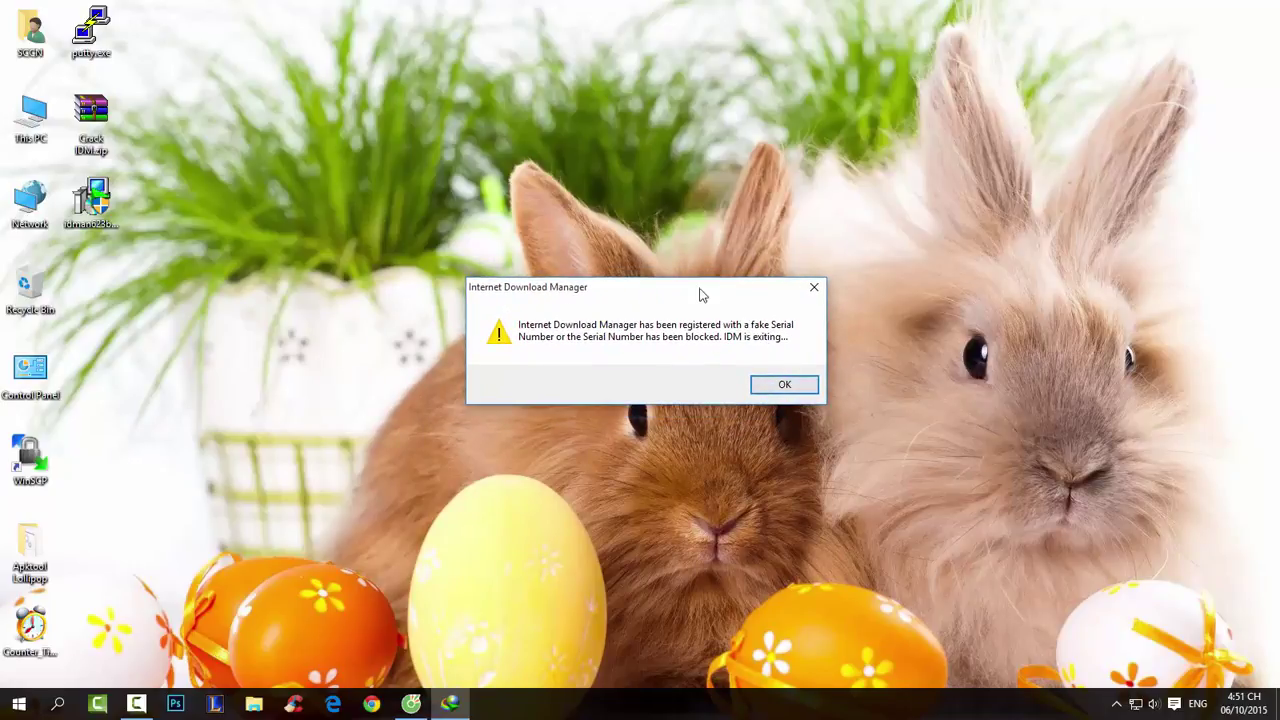
drag(697, 298, 641, 282)
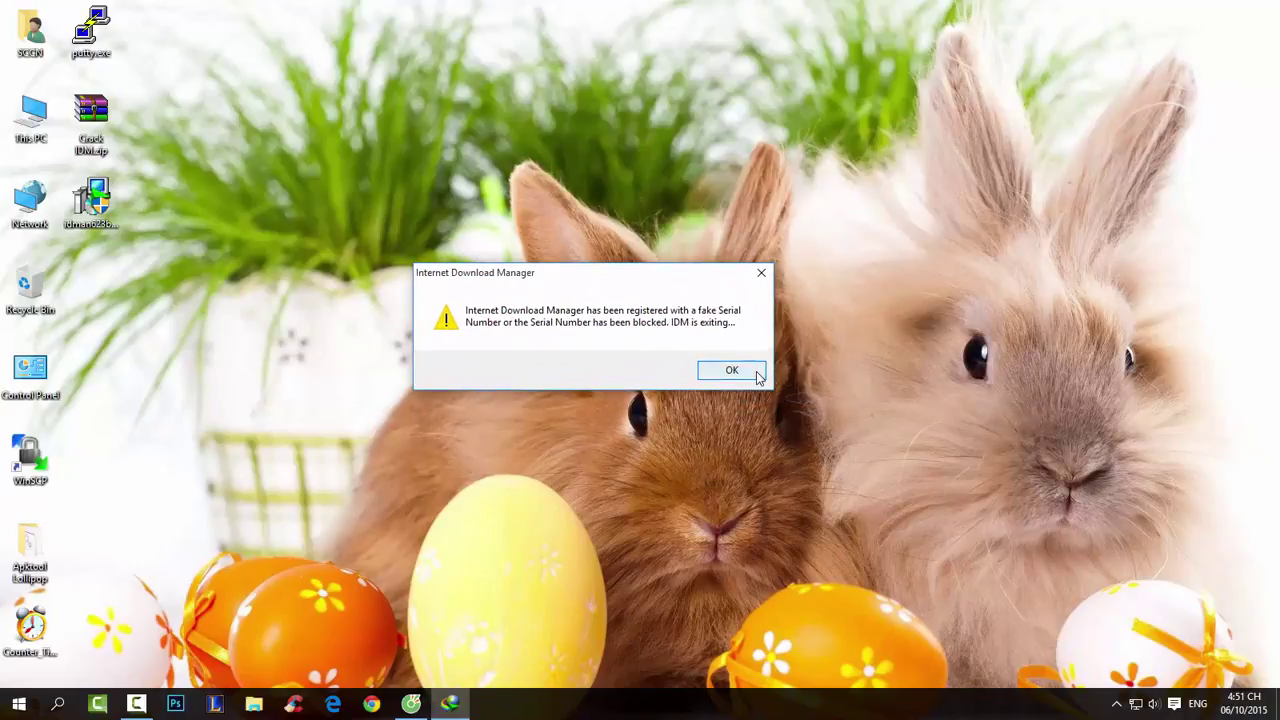
click(758, 375)
click(766, 256)
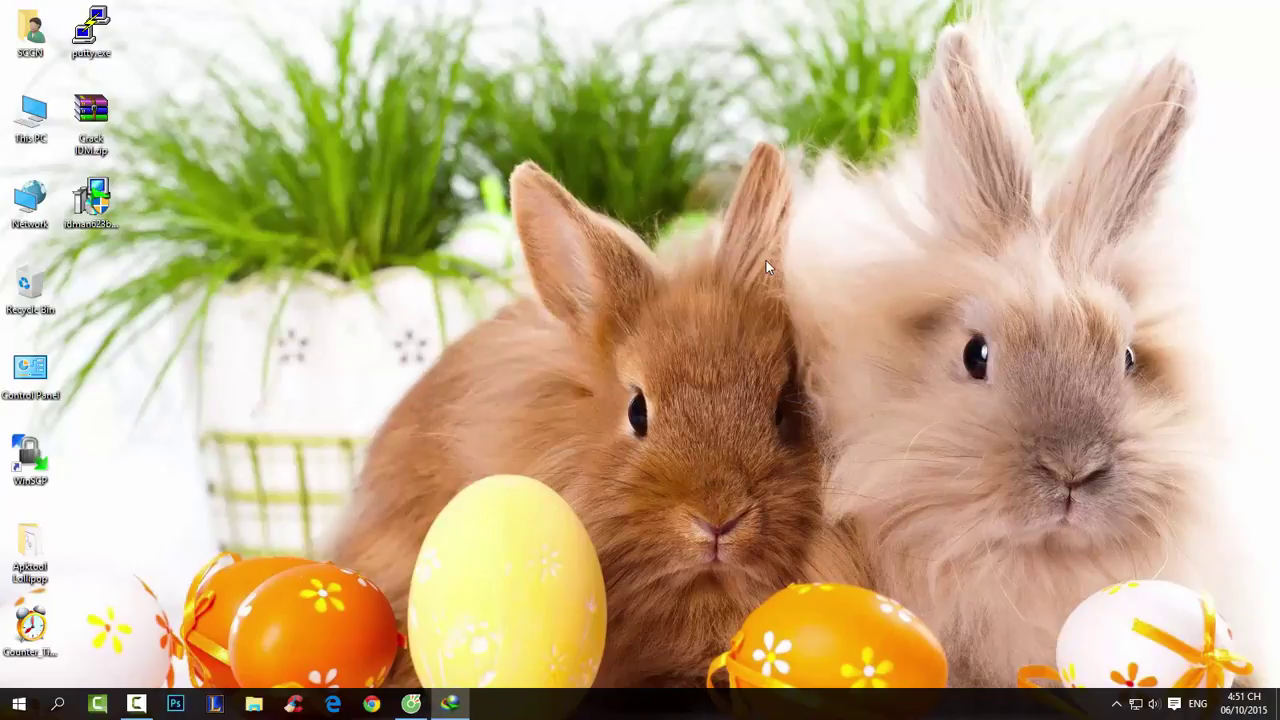
Check the hidden notification-area icons for a running IDM and close the icon list
click(1115, 704)
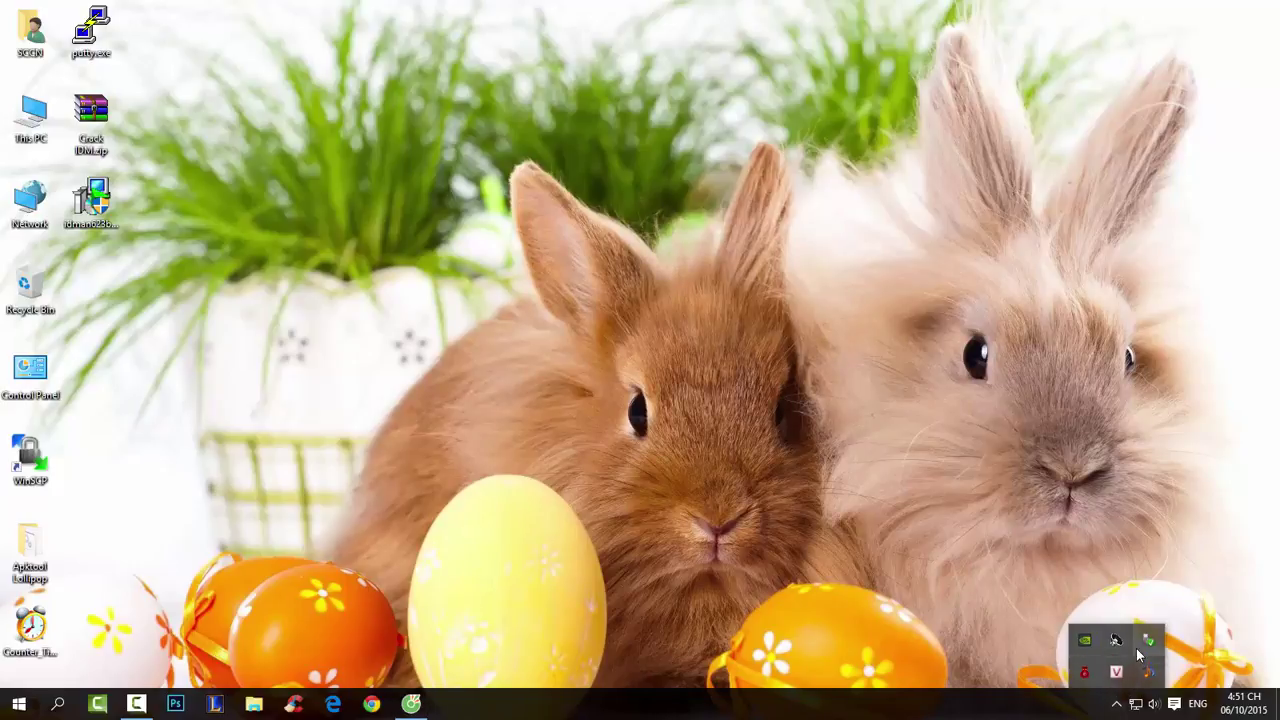
click(1143, 650)
click(898, 565)
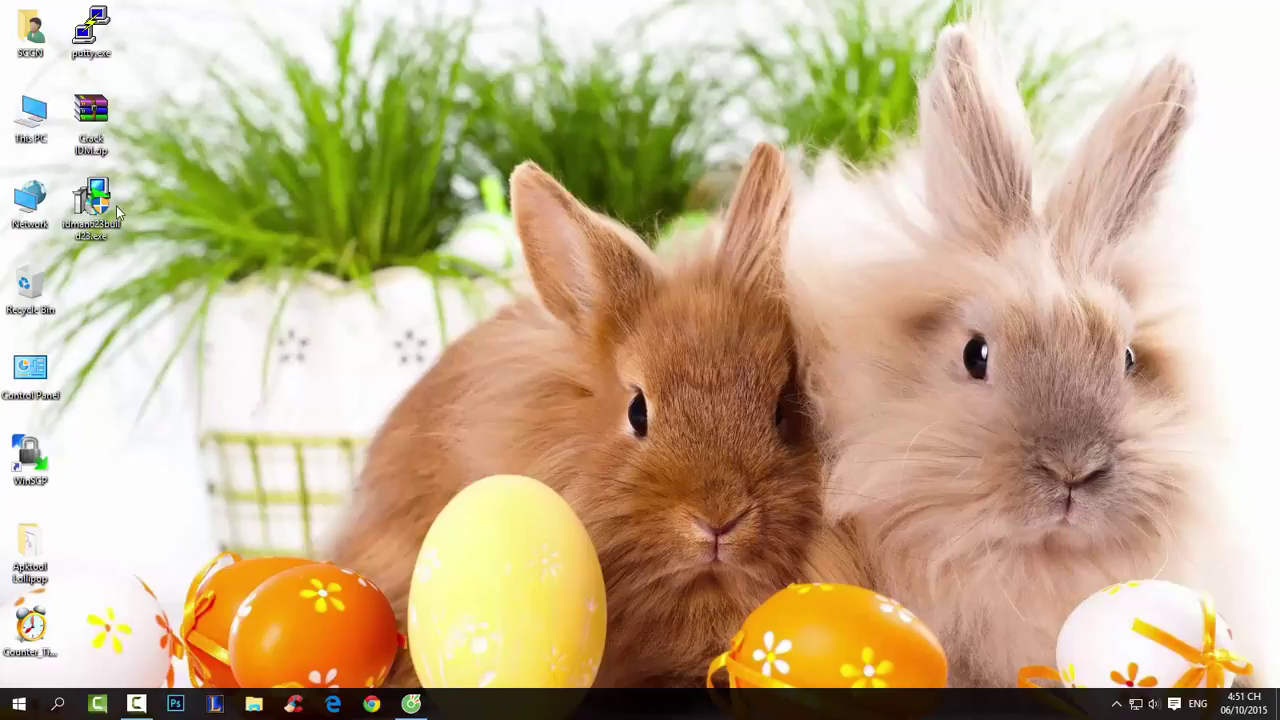
Extract the desktop archive Crack IDM.zip into a Crack IDM folder using the archive password, and open the extracted folder
click(108, 140)
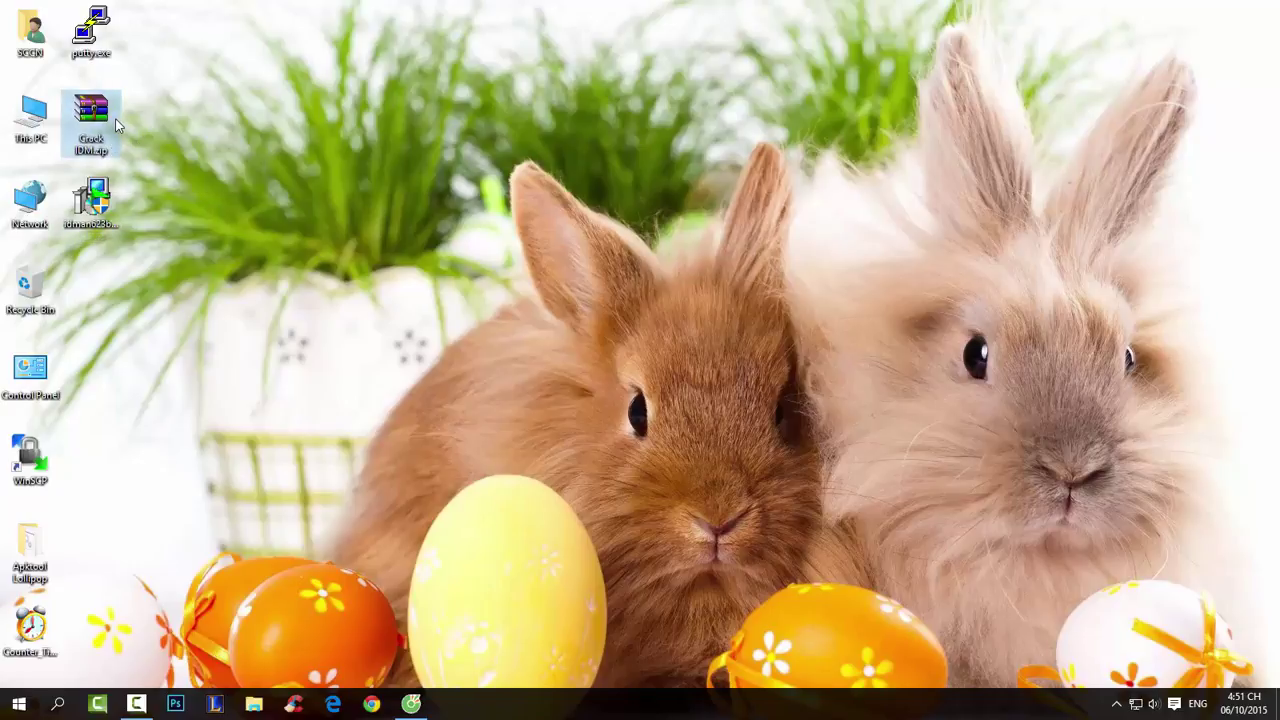
right_click(93, 122)
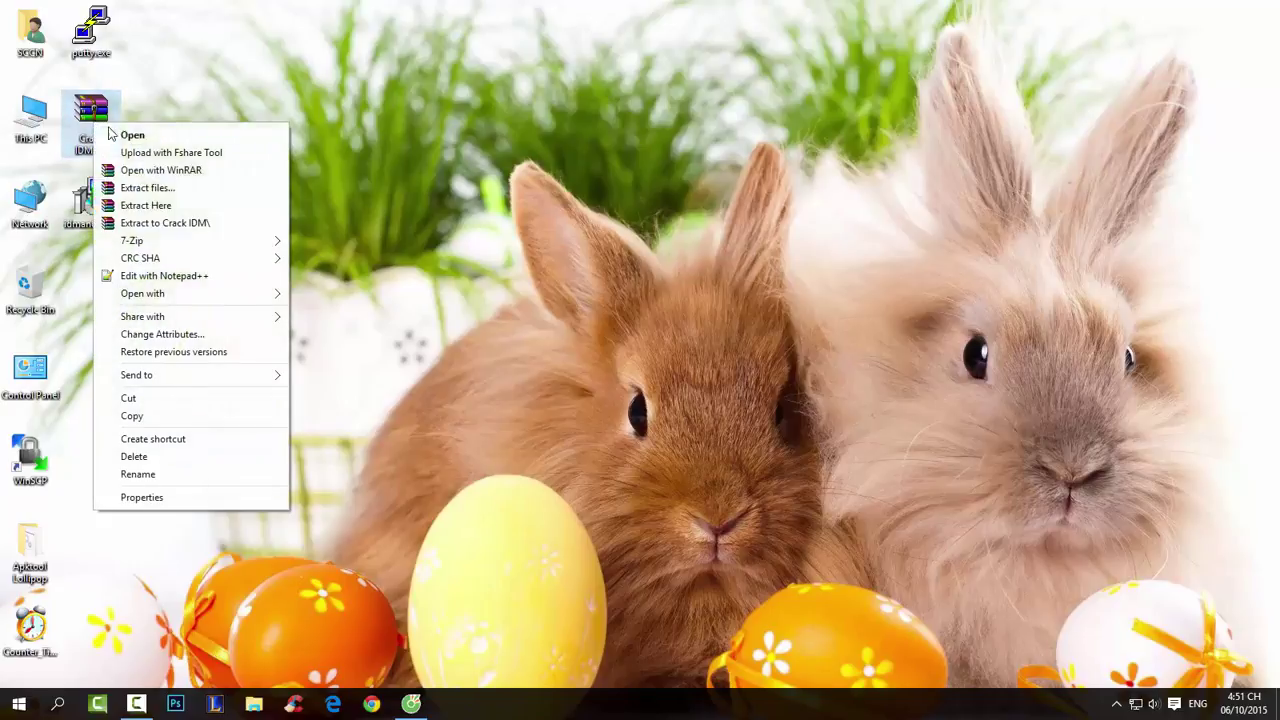
click(150, 188)
click(676, 514)
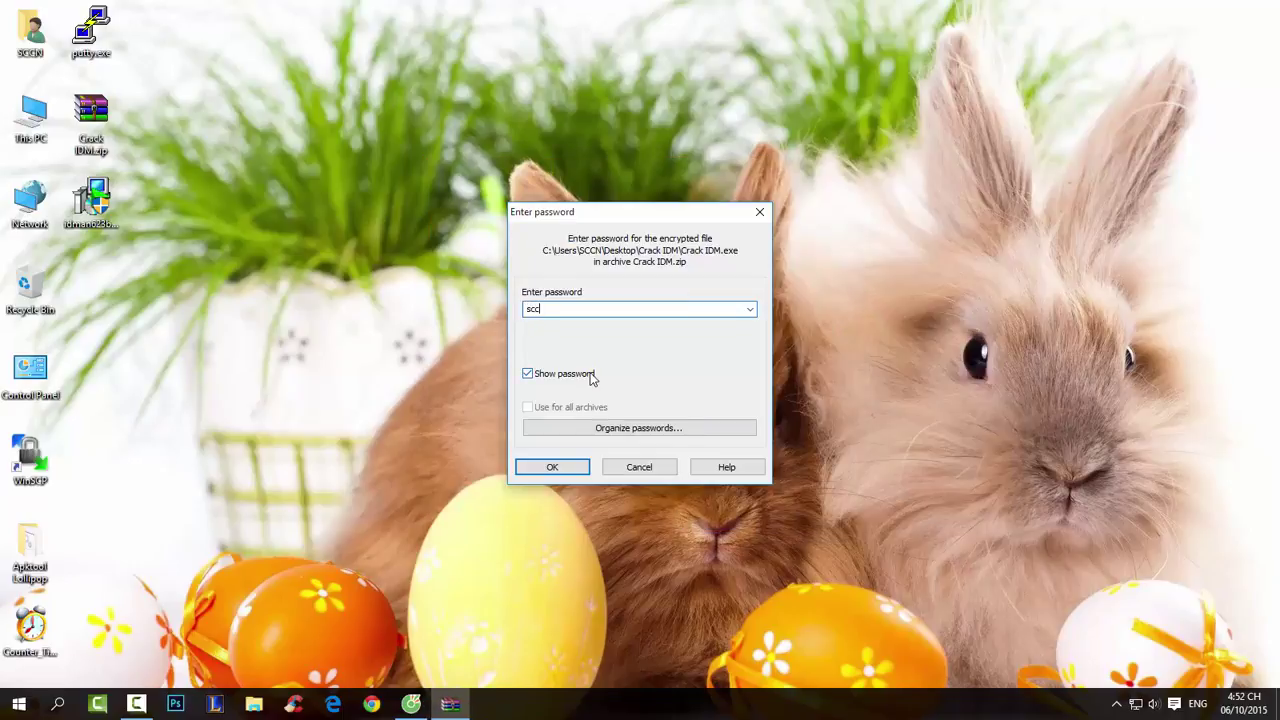
key(Return)
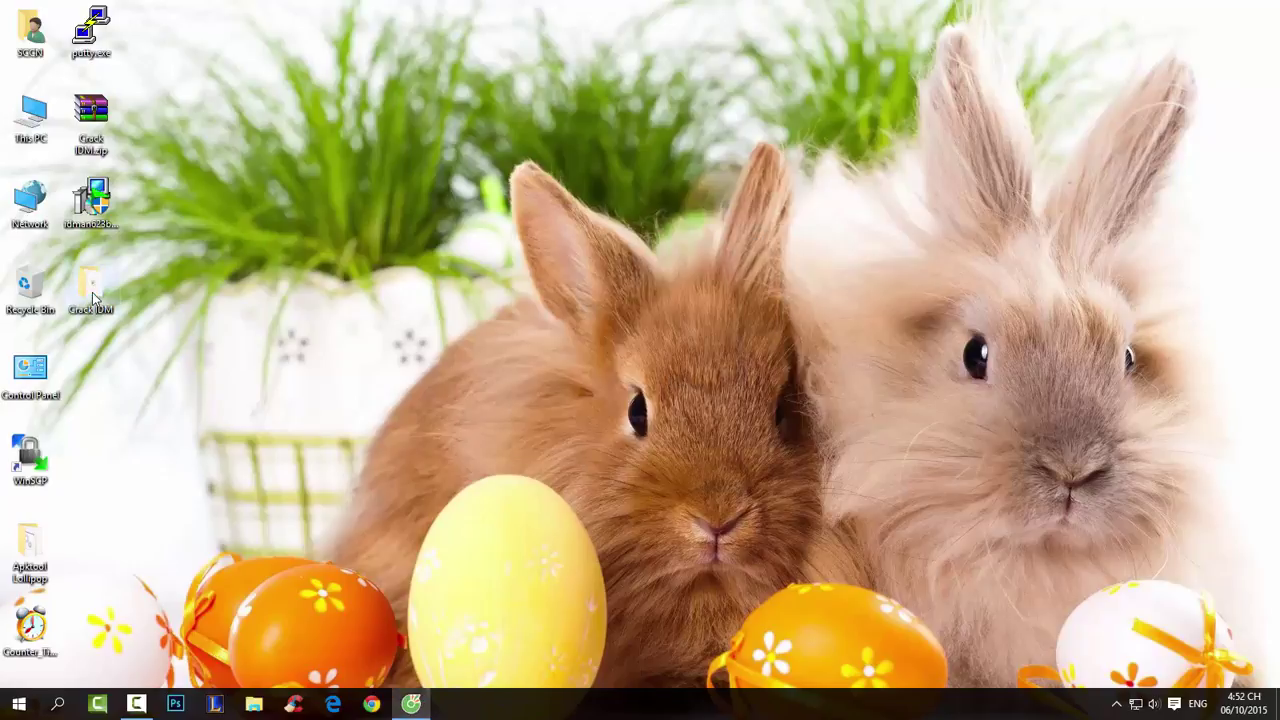
double_click(91, 290)
drag(741, 163, 703, 128)
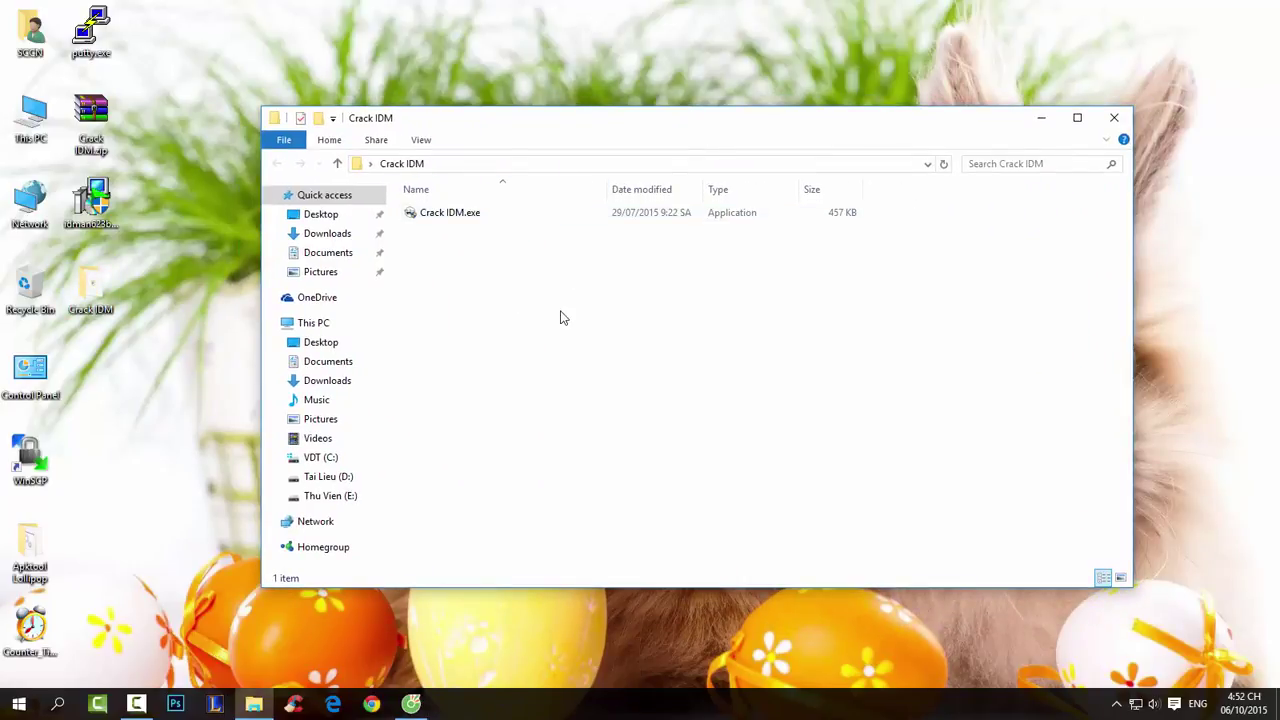
Recheck the hidden notification-area icons for a running IDM, refreshing the desktop between checks
click(1117, 704)
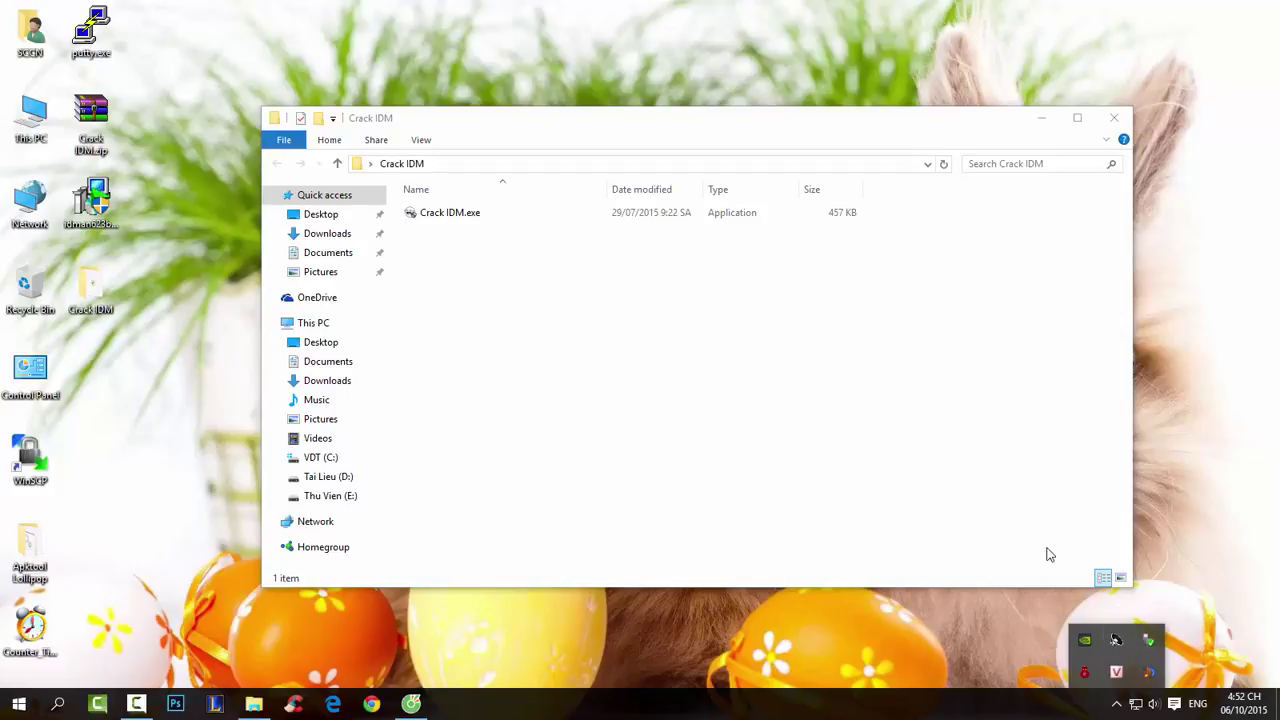
click(520, 251)
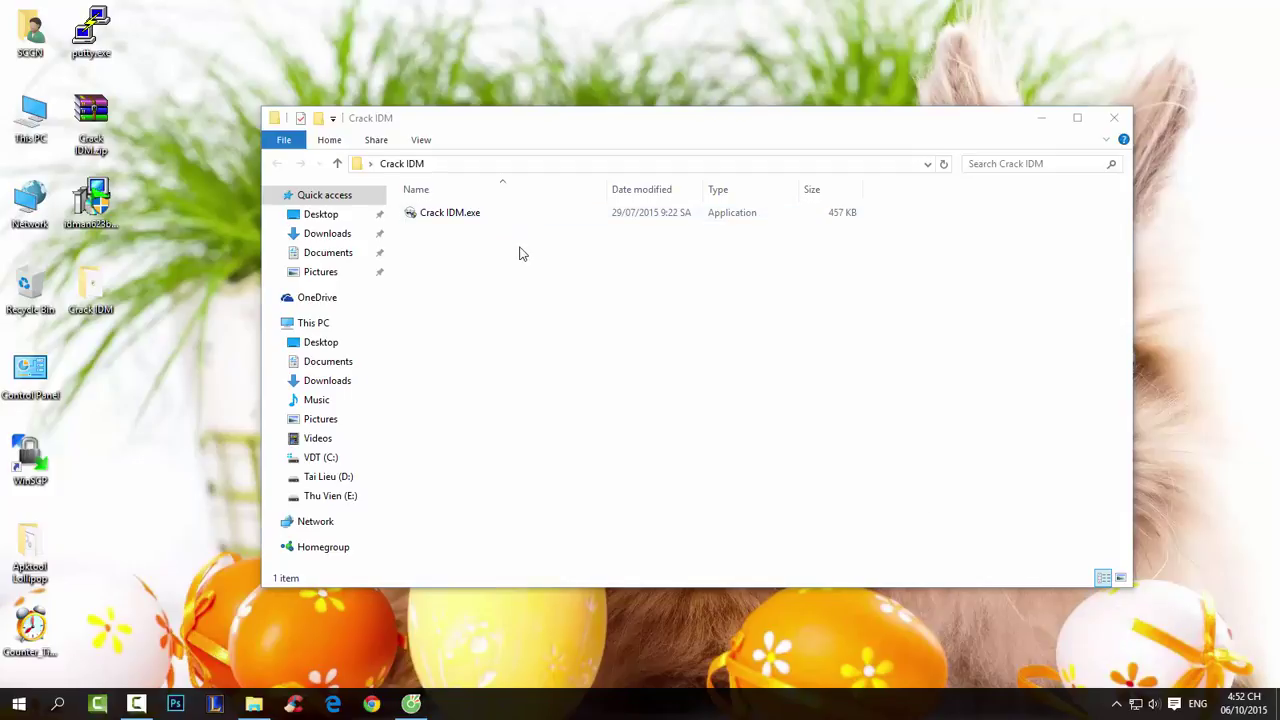
right_click(1184, 322)
click(1175, 364)
right_click(1194, 309)
click(1166, 349)
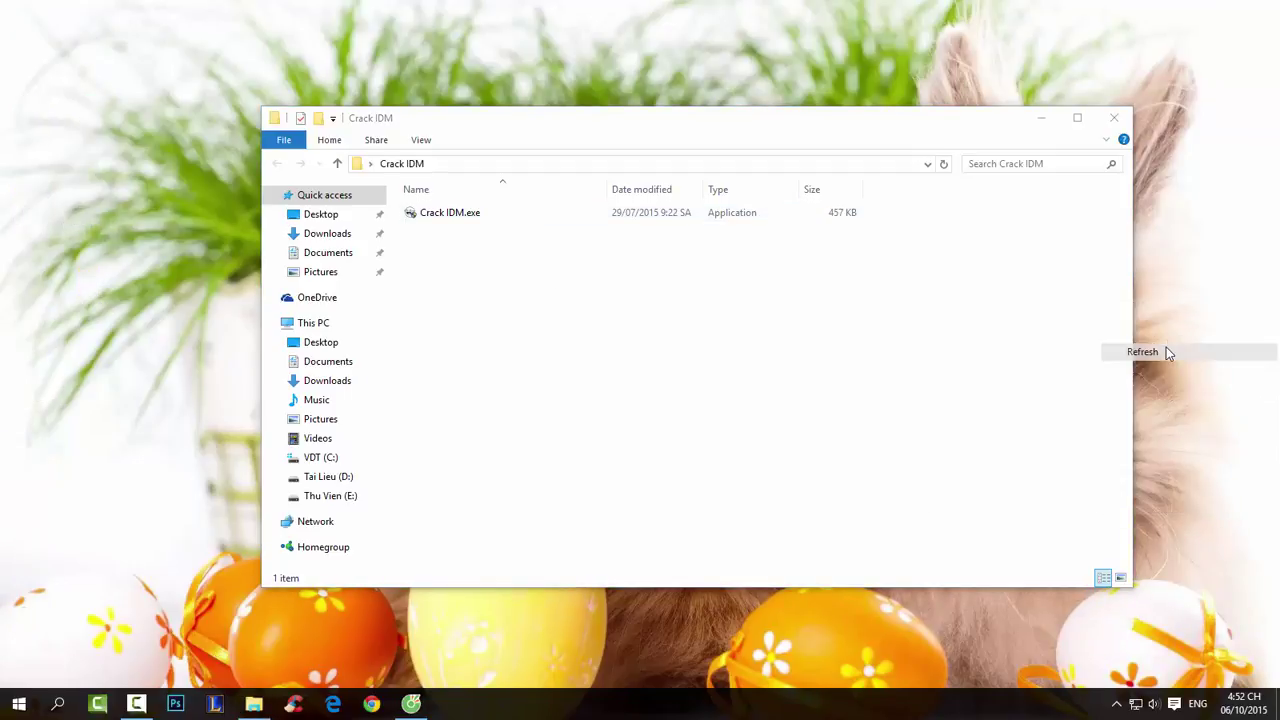
click(1114, 712)
click(848, 425)
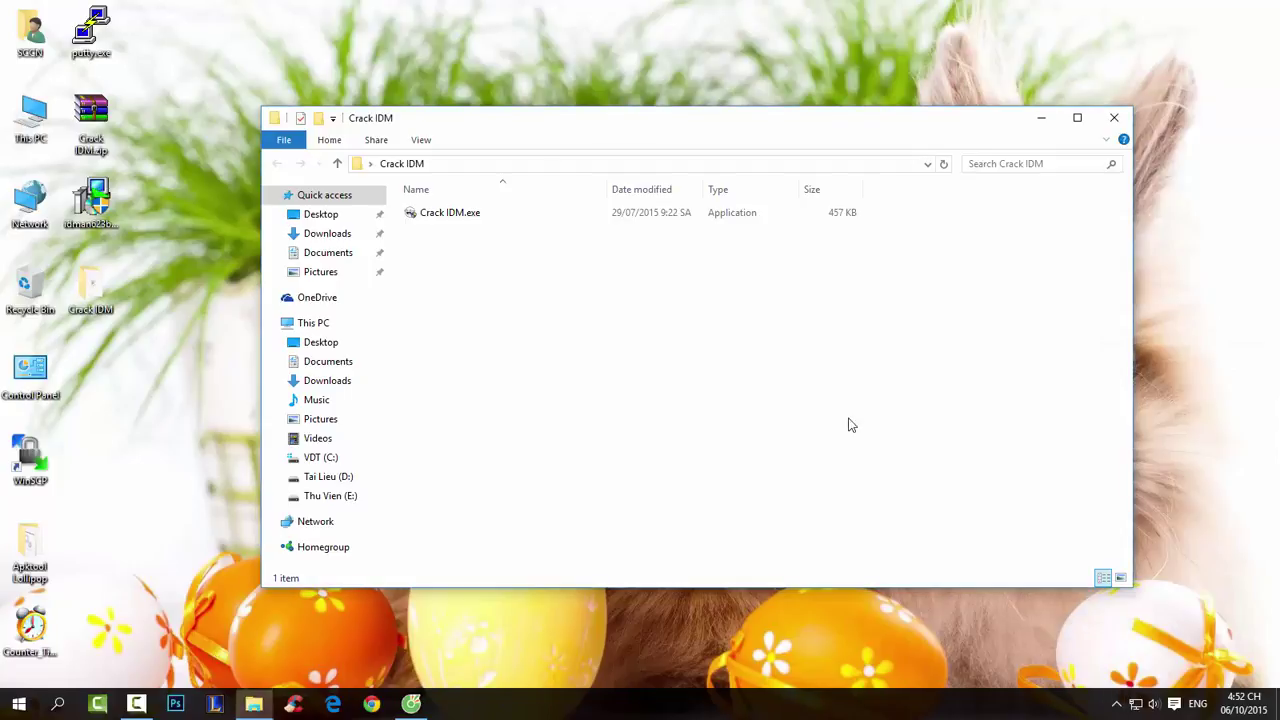
click(1117, 706)
click(643, 389)
Open the folder C:\Program Files (x86)\Internet Download Manager in a second File Explorer window
double_click(34, 115)
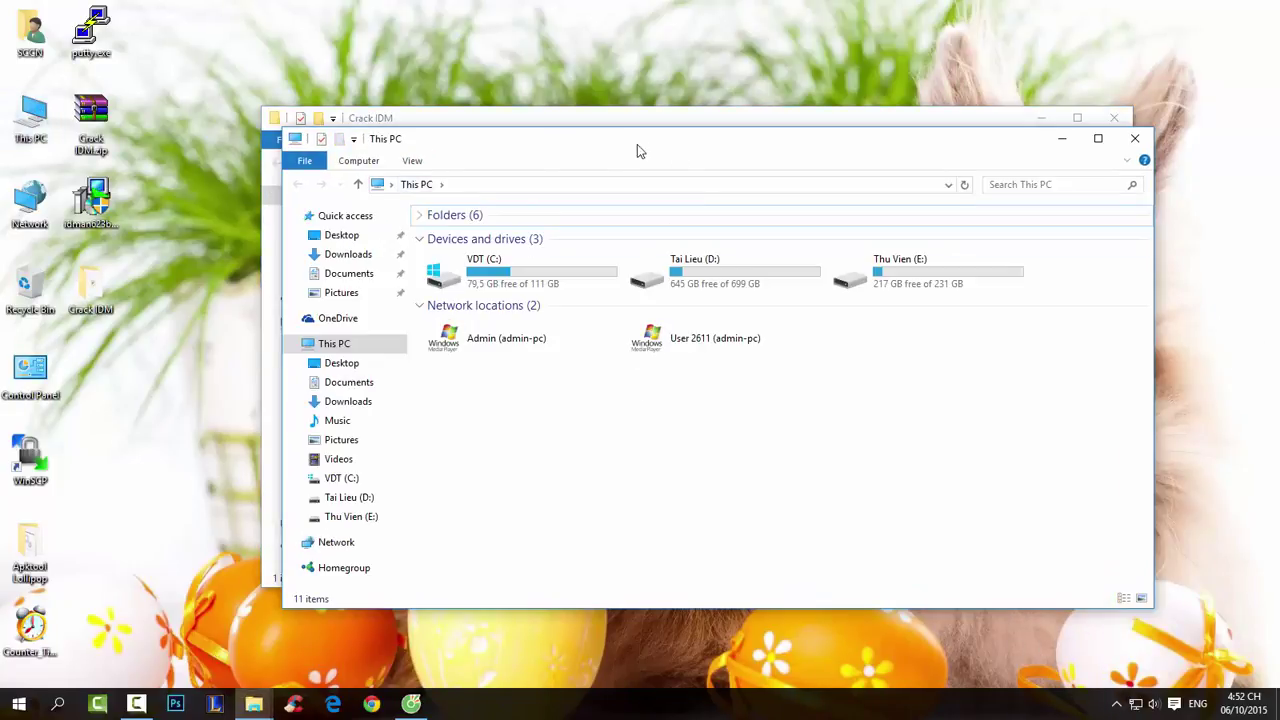
click(565, 269)
double_click(565, 269)
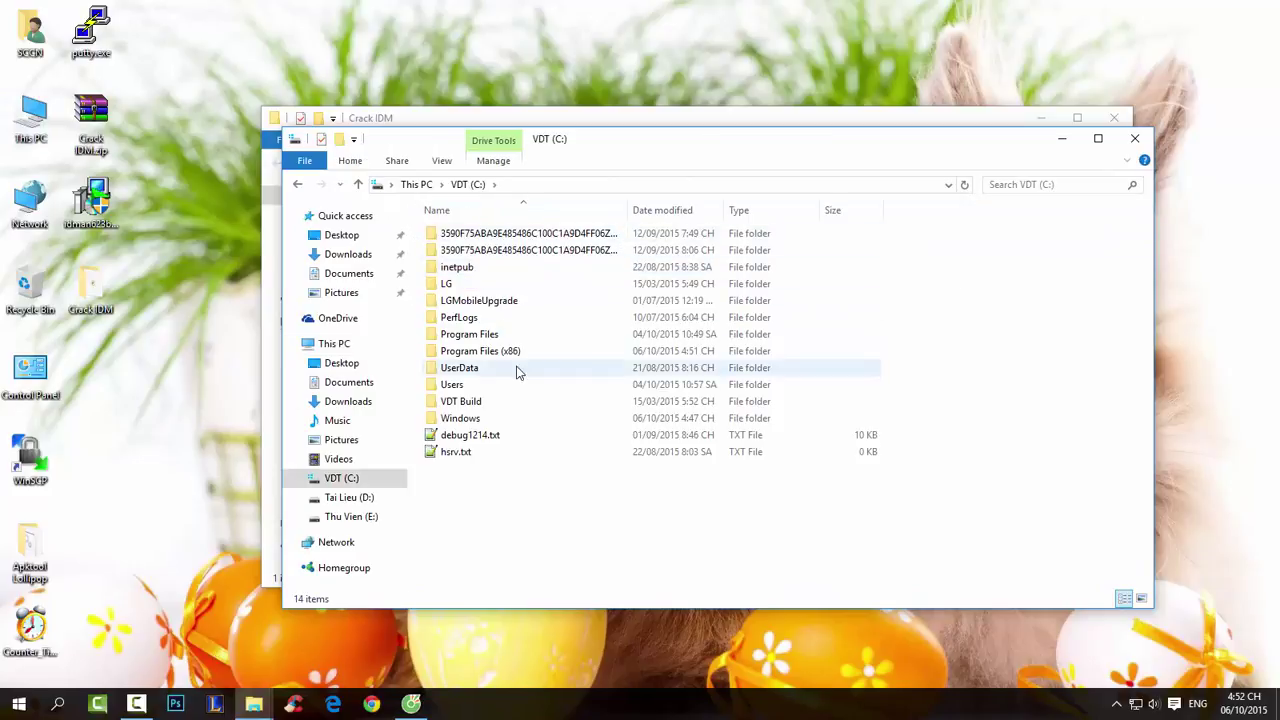
drag(510, 350, 513, 340)
click(488, 320)
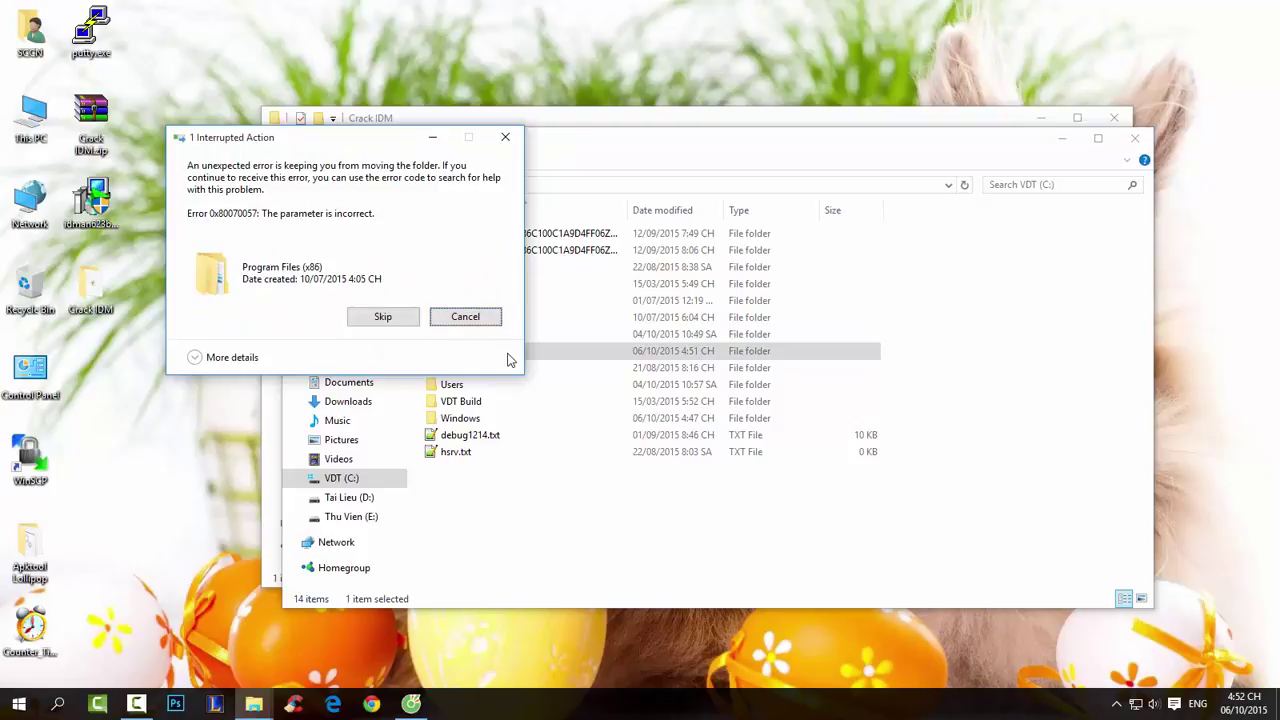
double_click(509, 351)
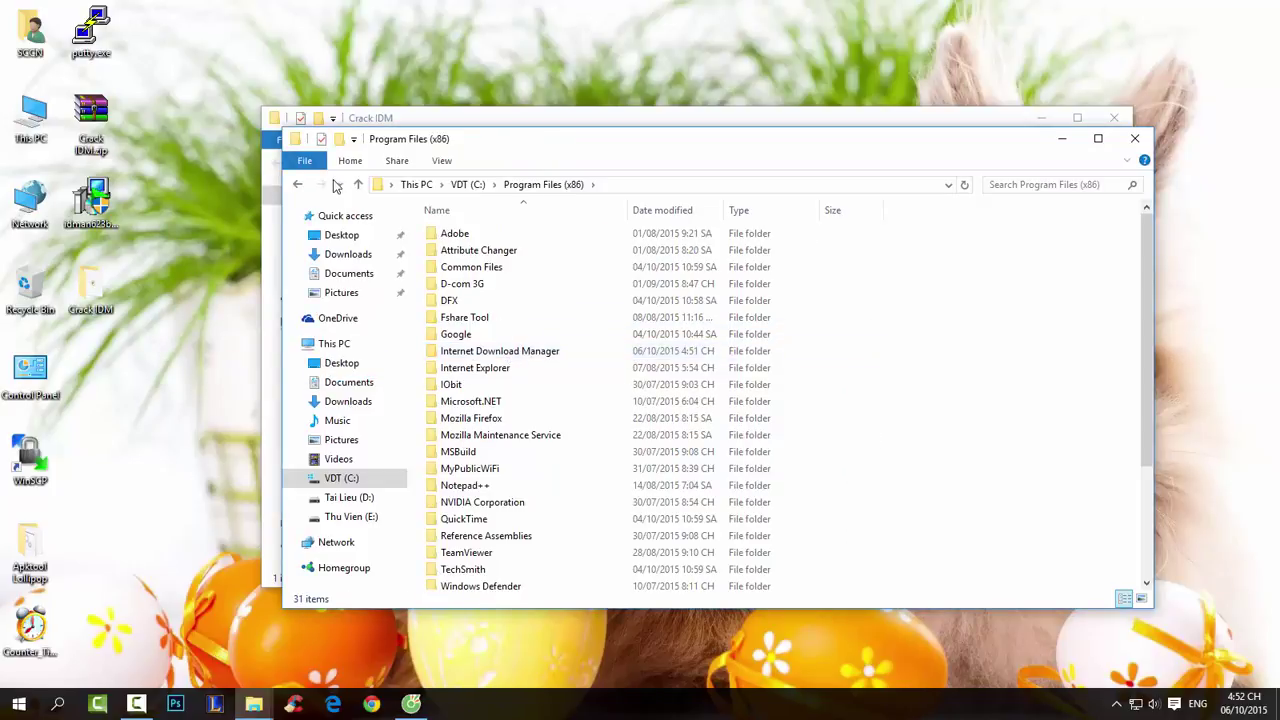
click(298, 185)
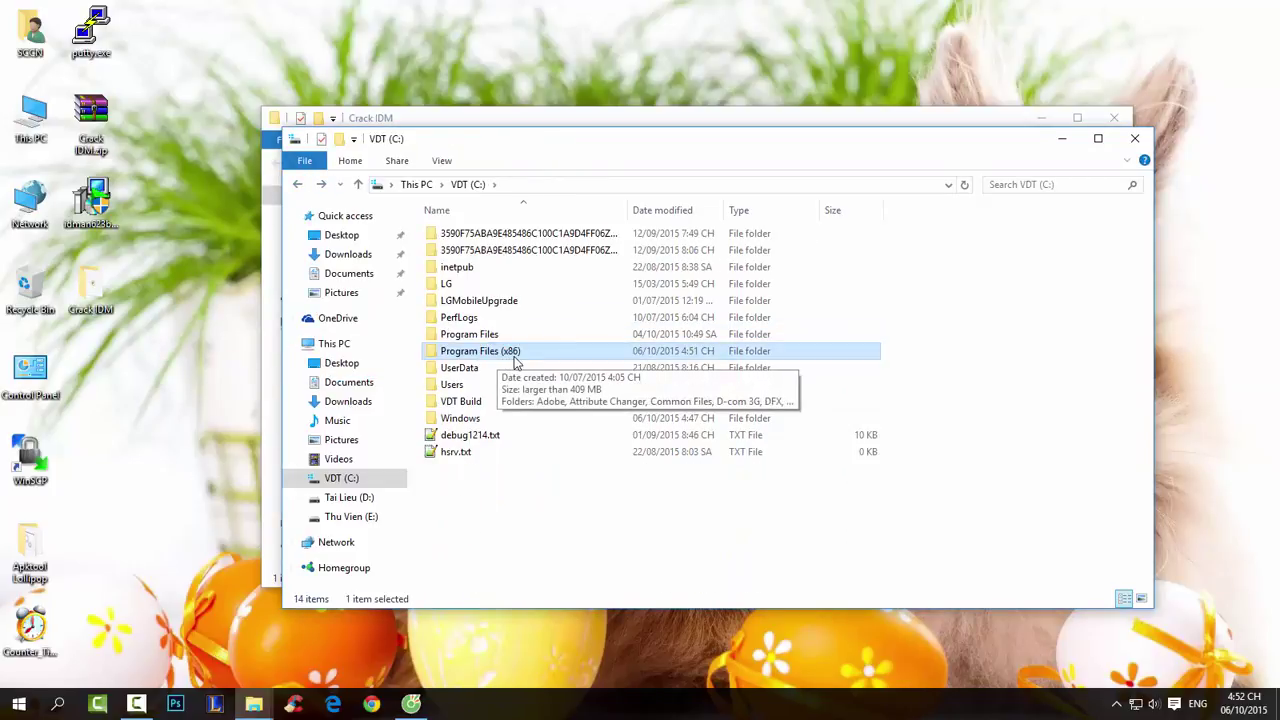
double_click(515, 355)
click(300, 184)
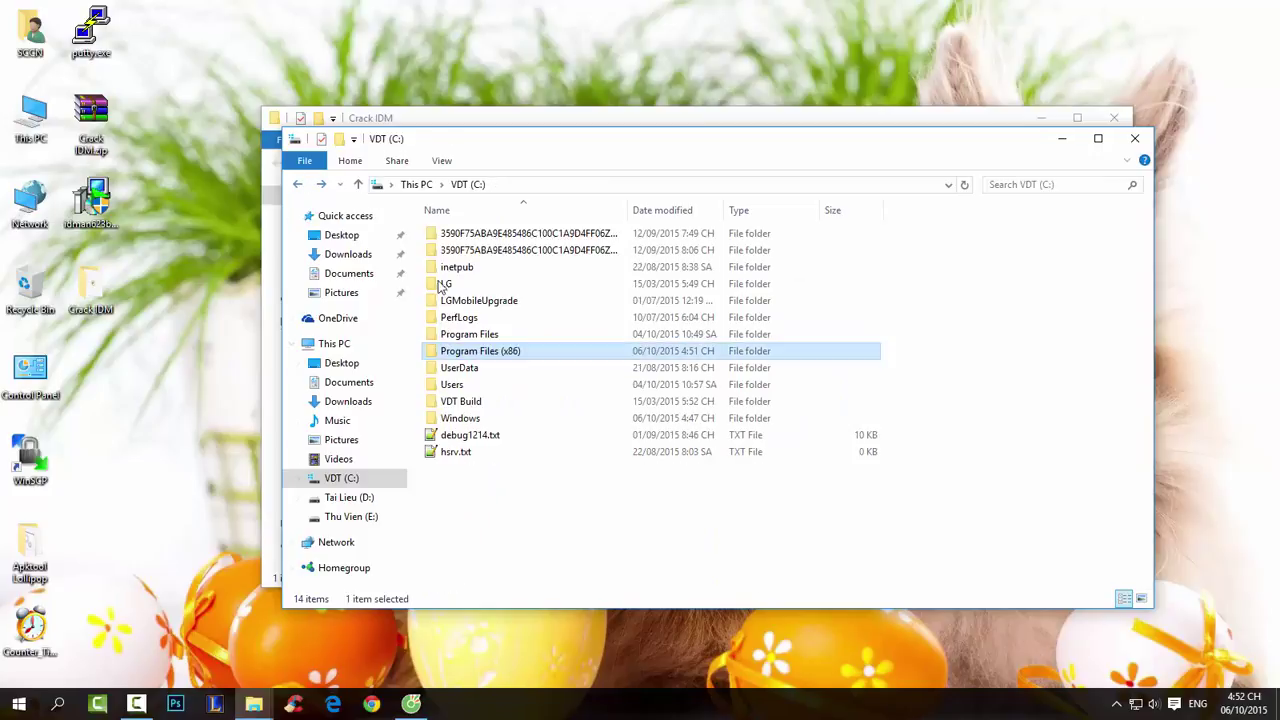
double_click(508, 354)
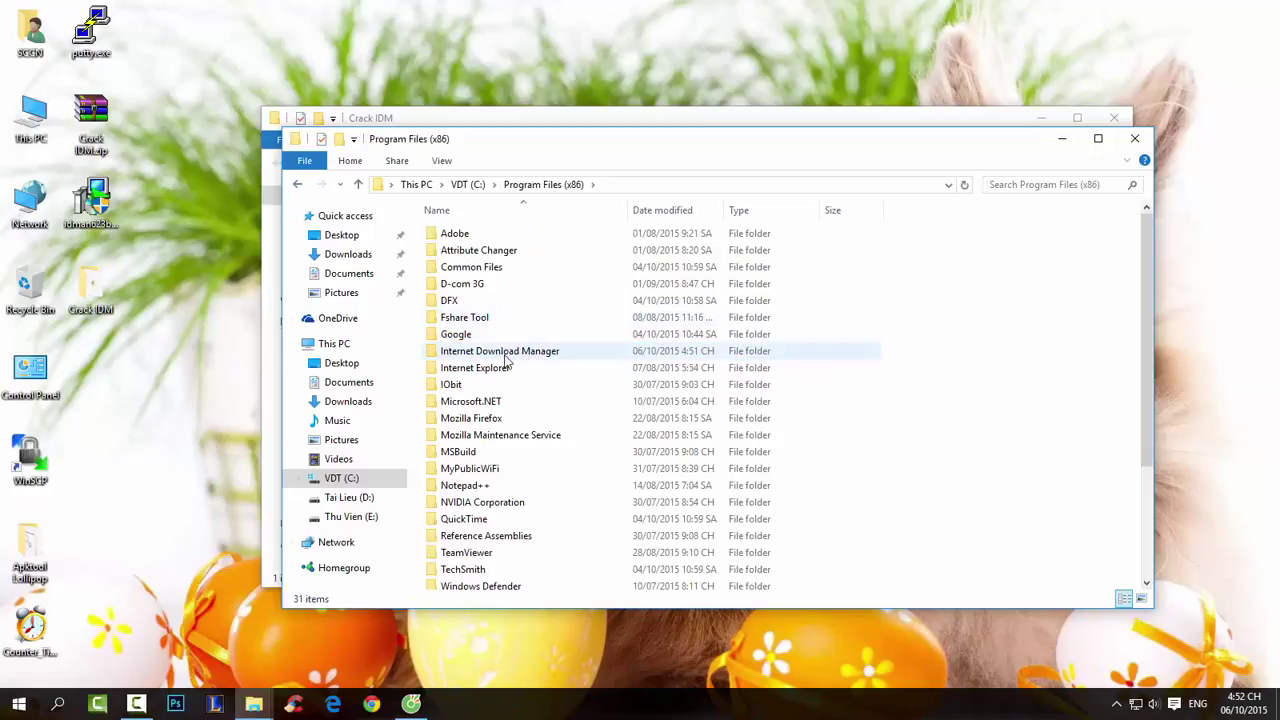
double_click(500, 351)
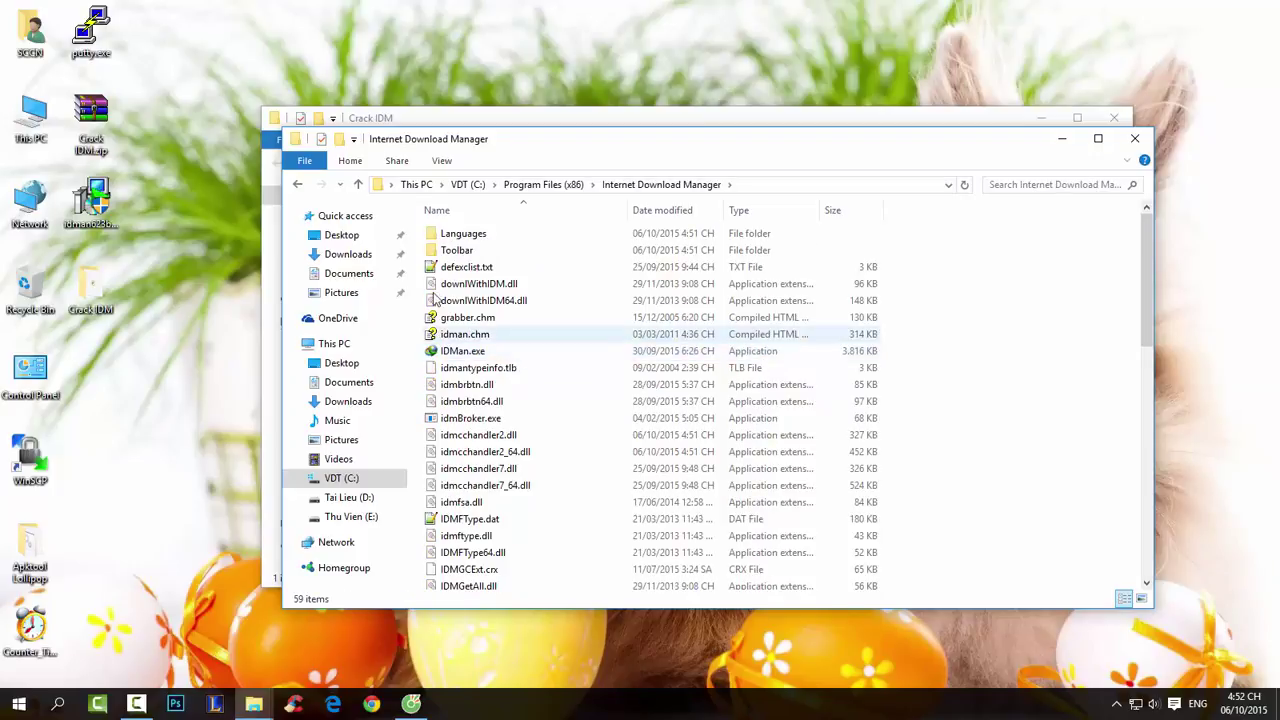
Copy Crack IDM.exe from the Crack IDM folder into the Internet Download Manager program folder and refresh the file list
click(97, 294)
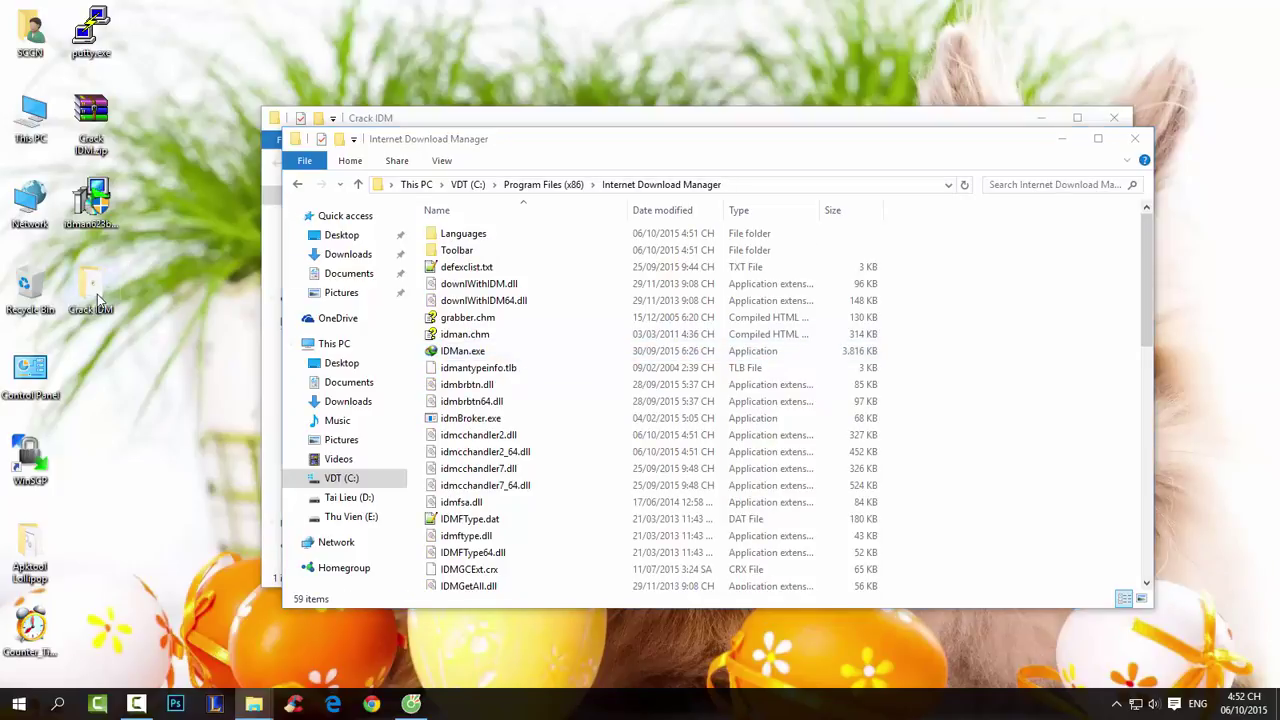
click(580, 120)
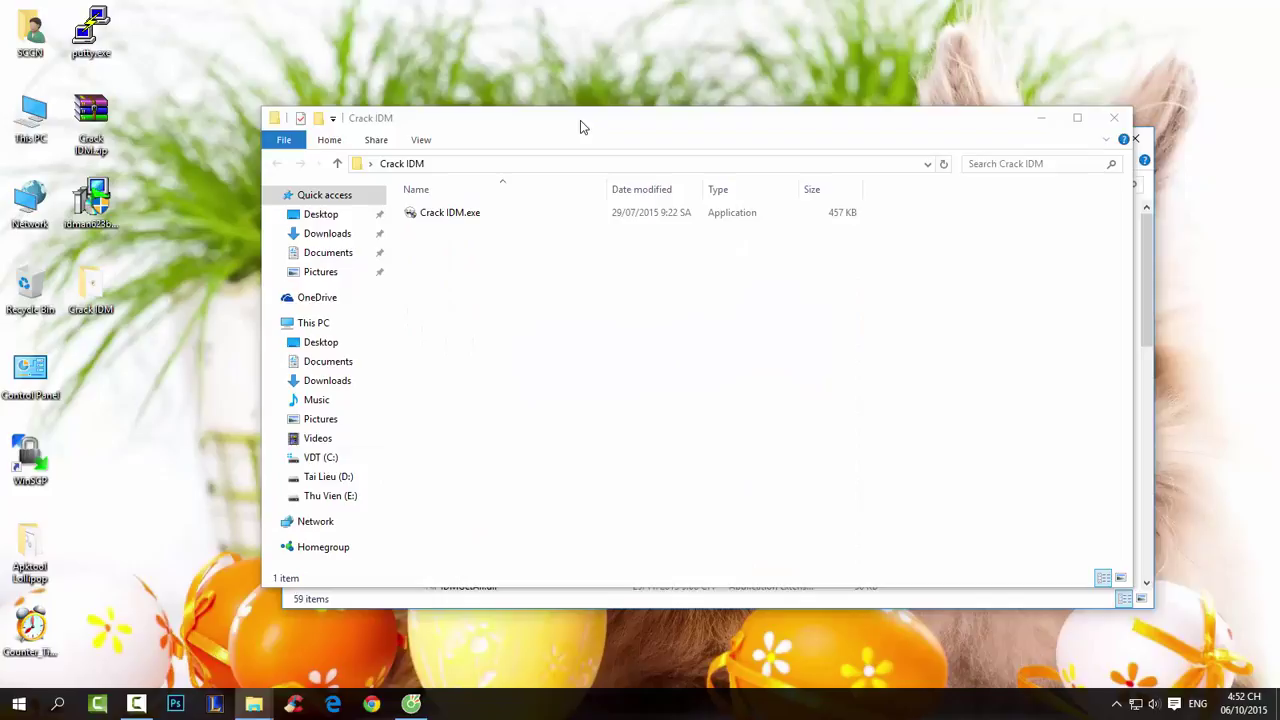
right_click(524, 213)
click(561, 557)
click(571, 600)
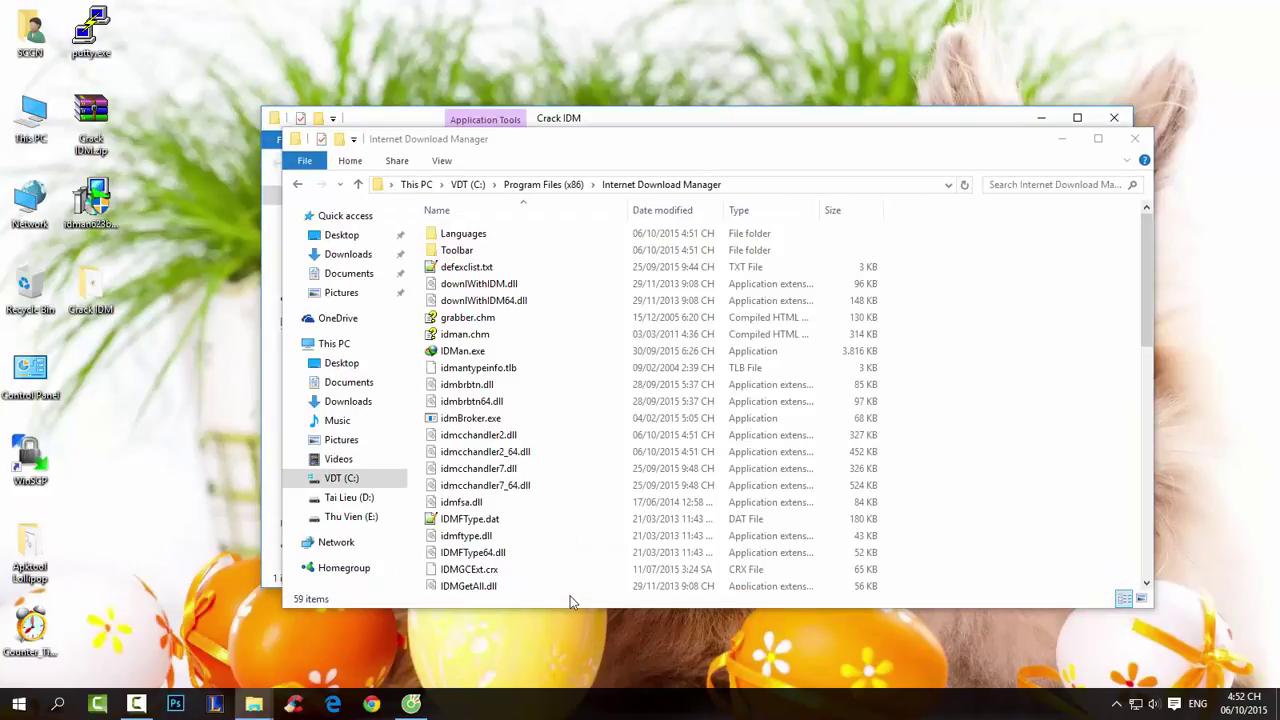
right_click(1066, 402)
click(1076, 501)
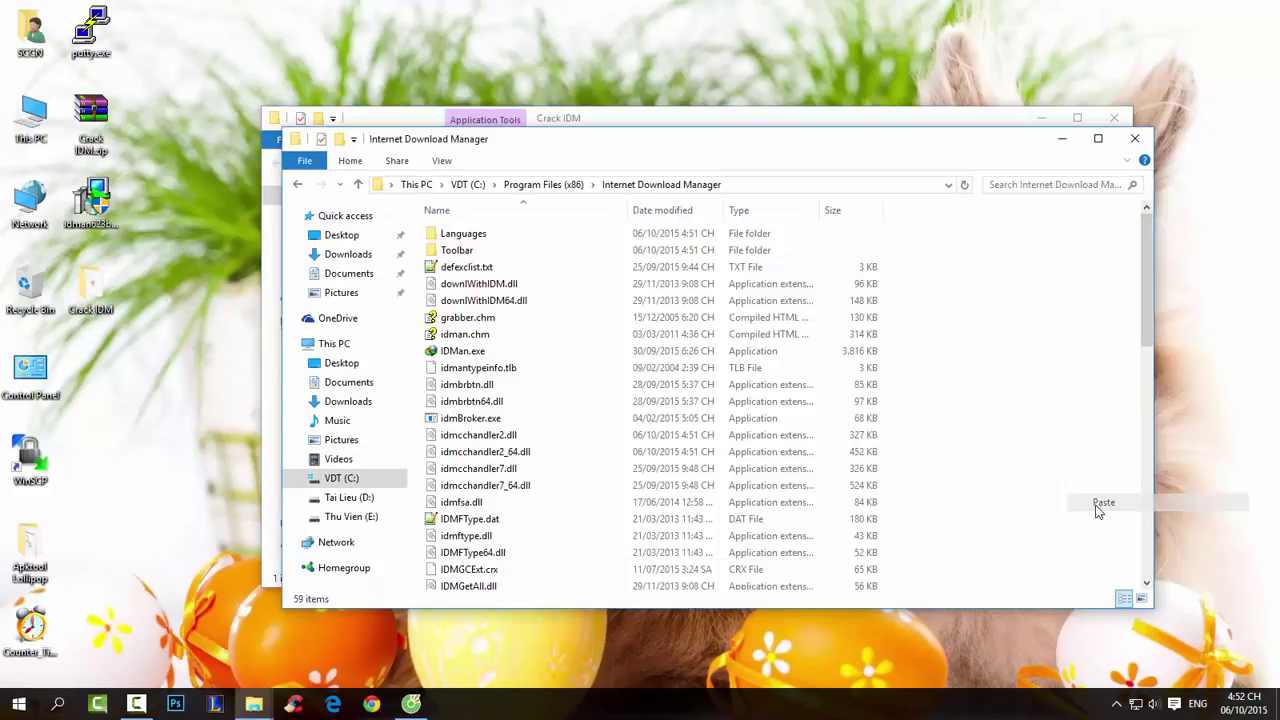
click(599, 247)
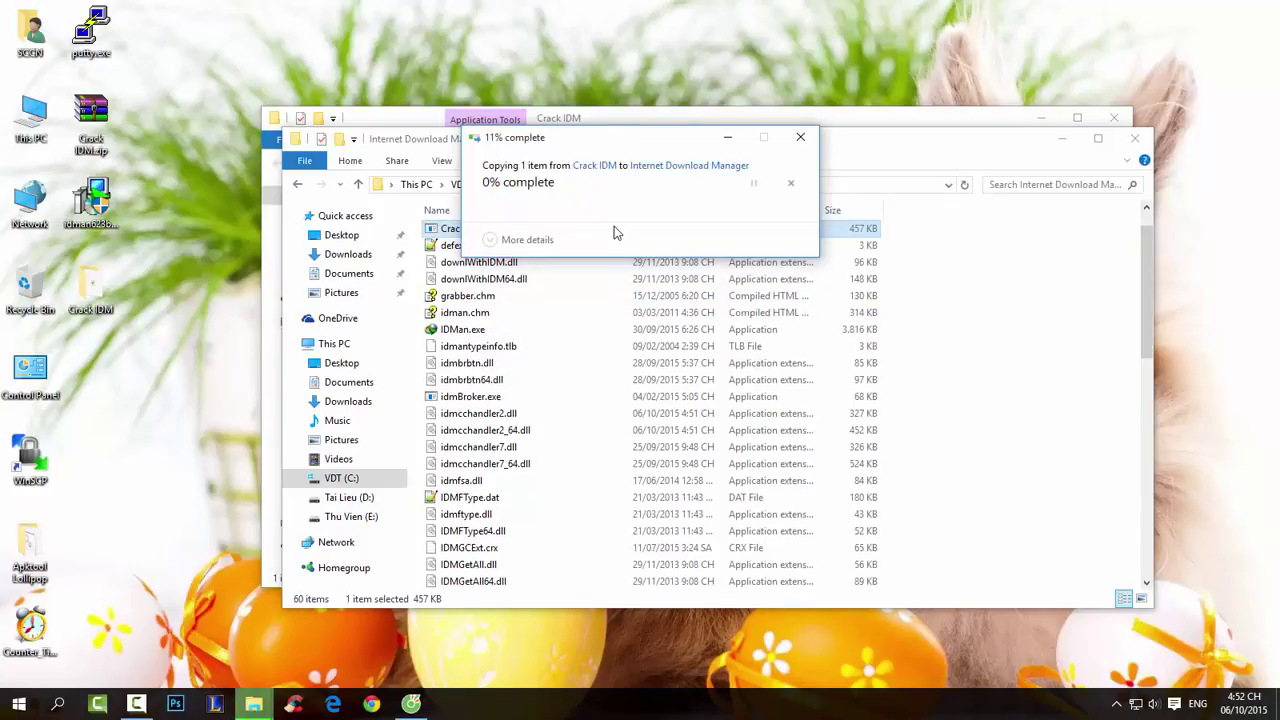
click(1037, 314)
right_click(1037, 314)
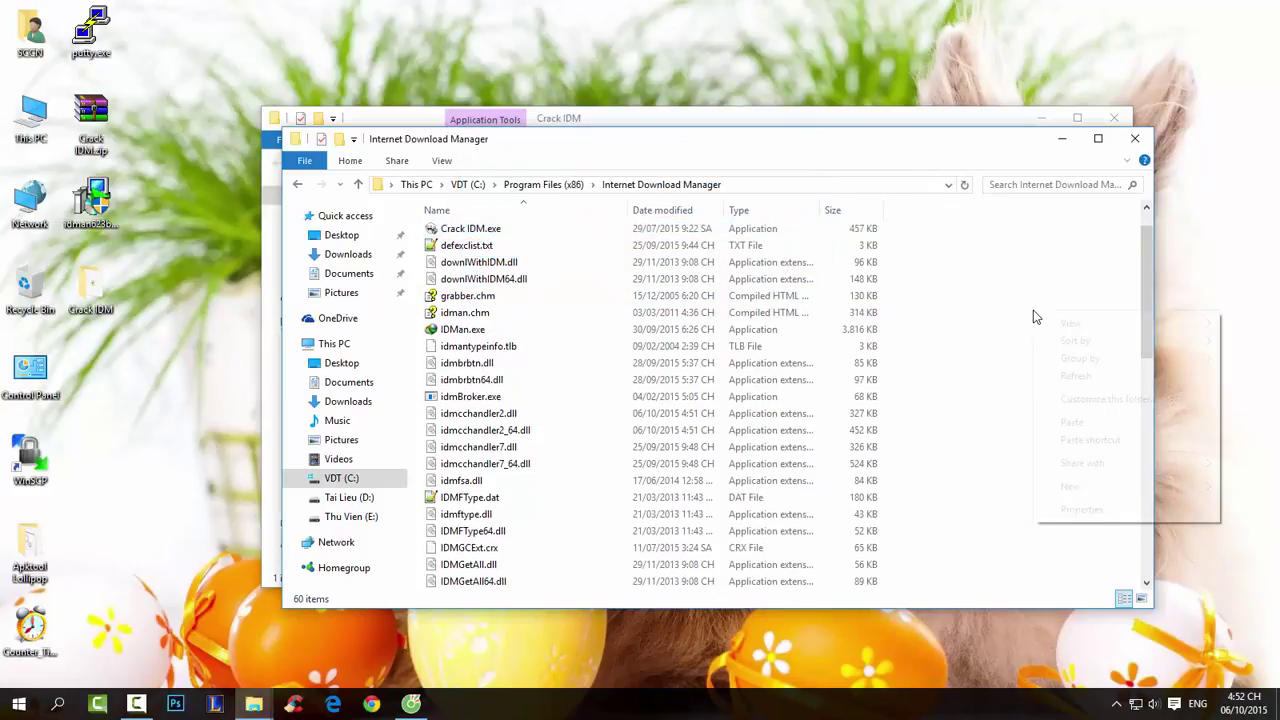
click(1062, 375)
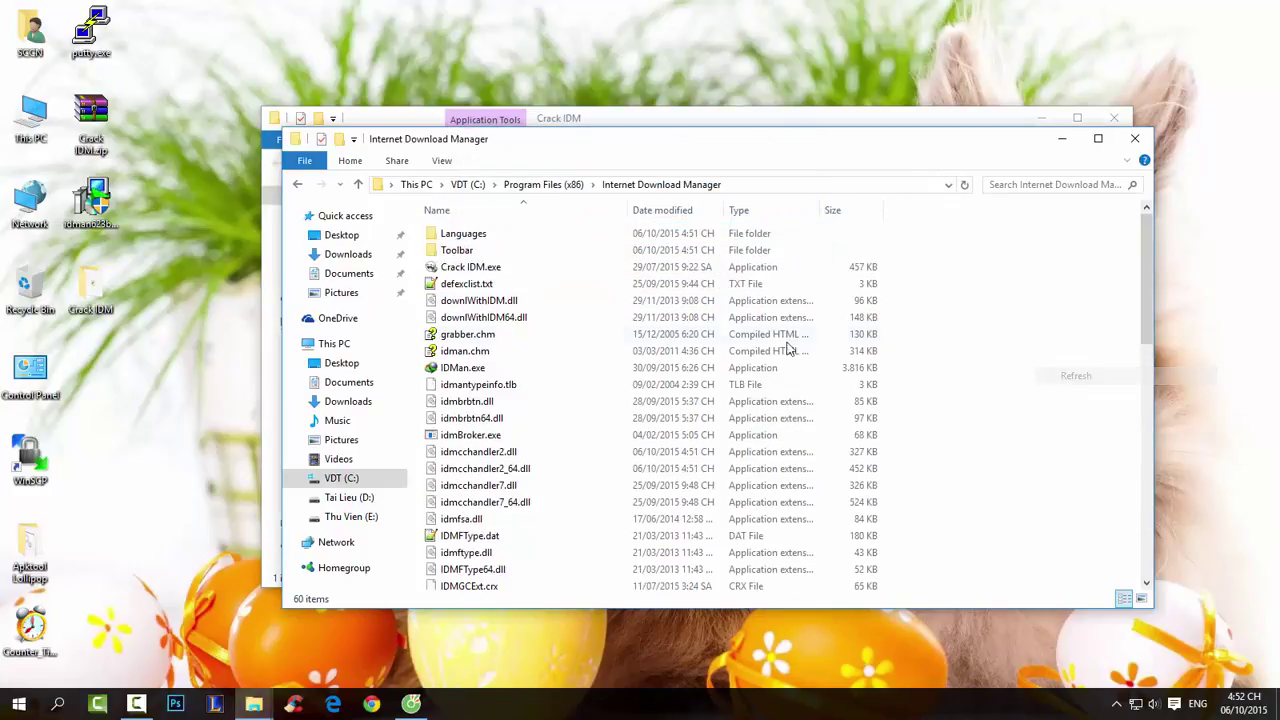
Run the copied Crack IDM.exe in the Internet Download Manager folder as administrator
click(487, 270)
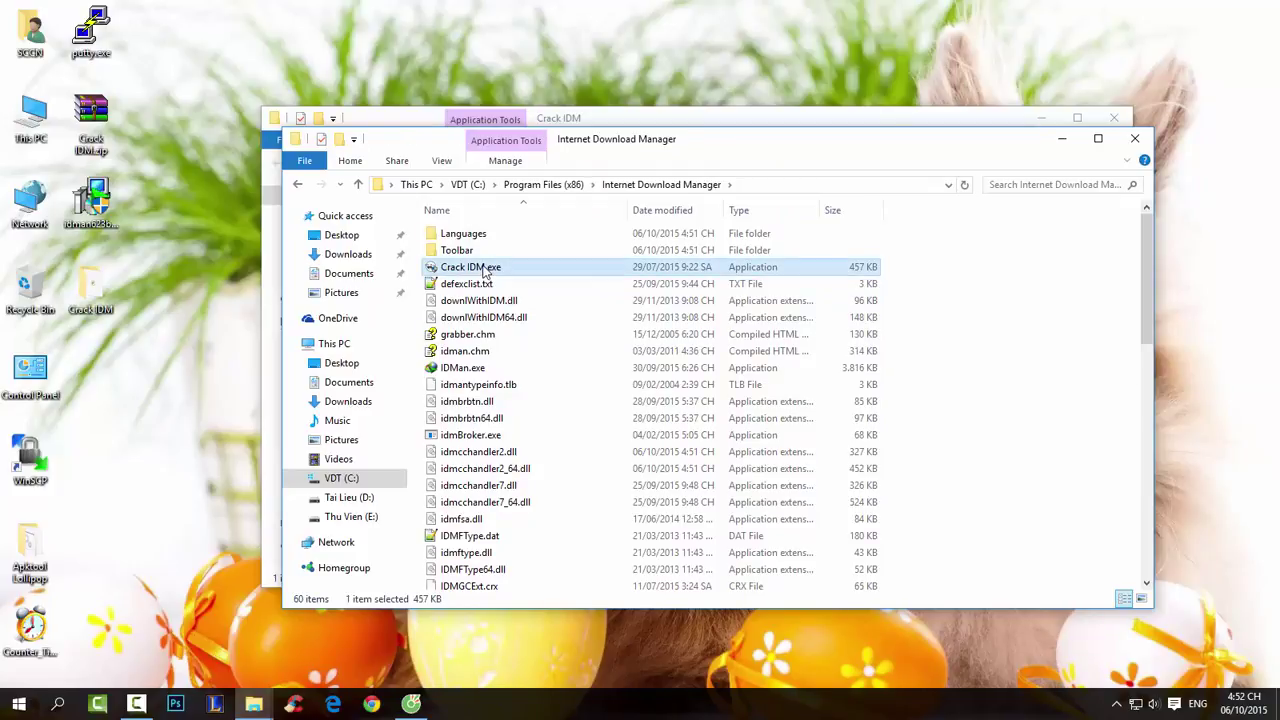
right_click(485, 271)
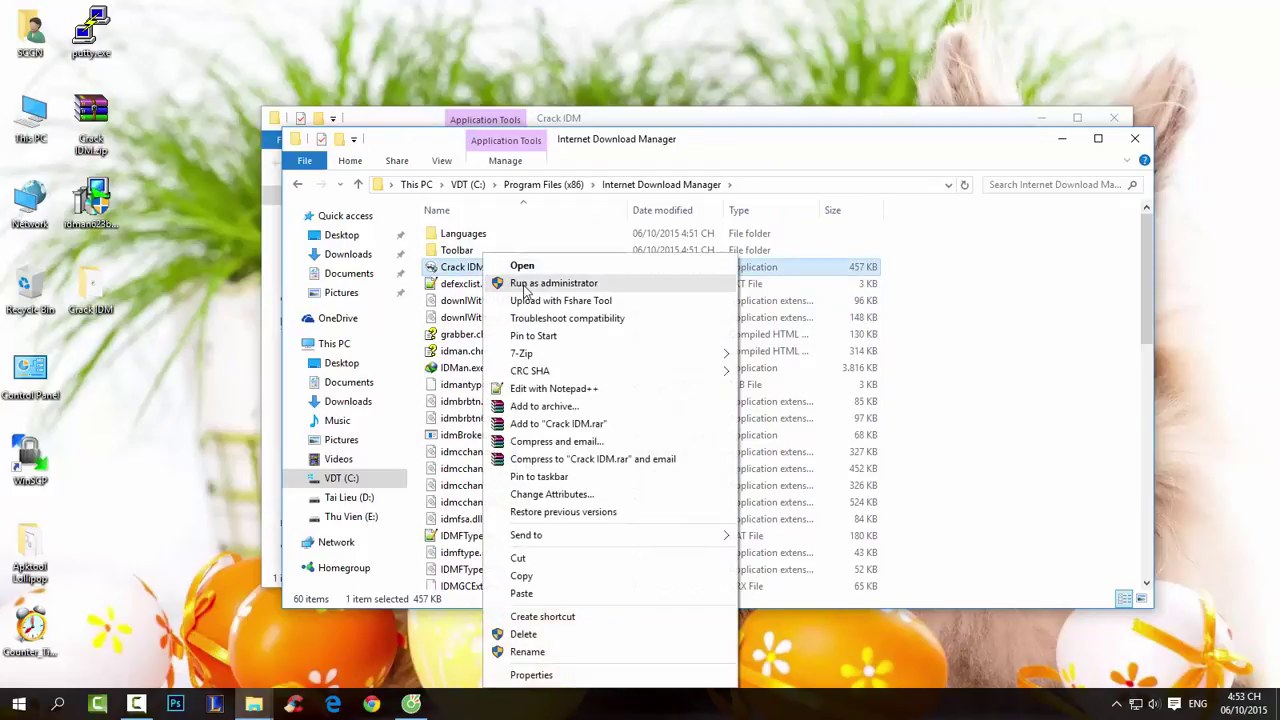
click(545, 284)
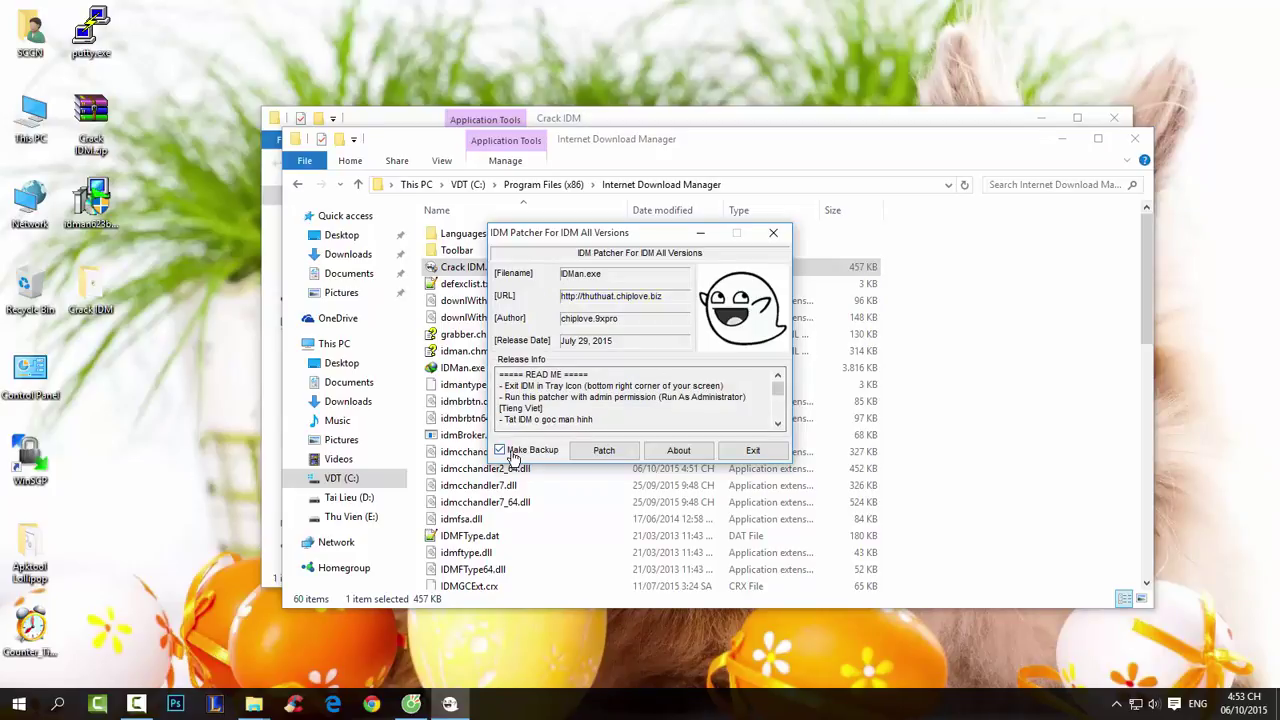
Patch IDMan.exe without making a backup, decline chiplove as the default home page, and exit the patcher
click(592, 452)
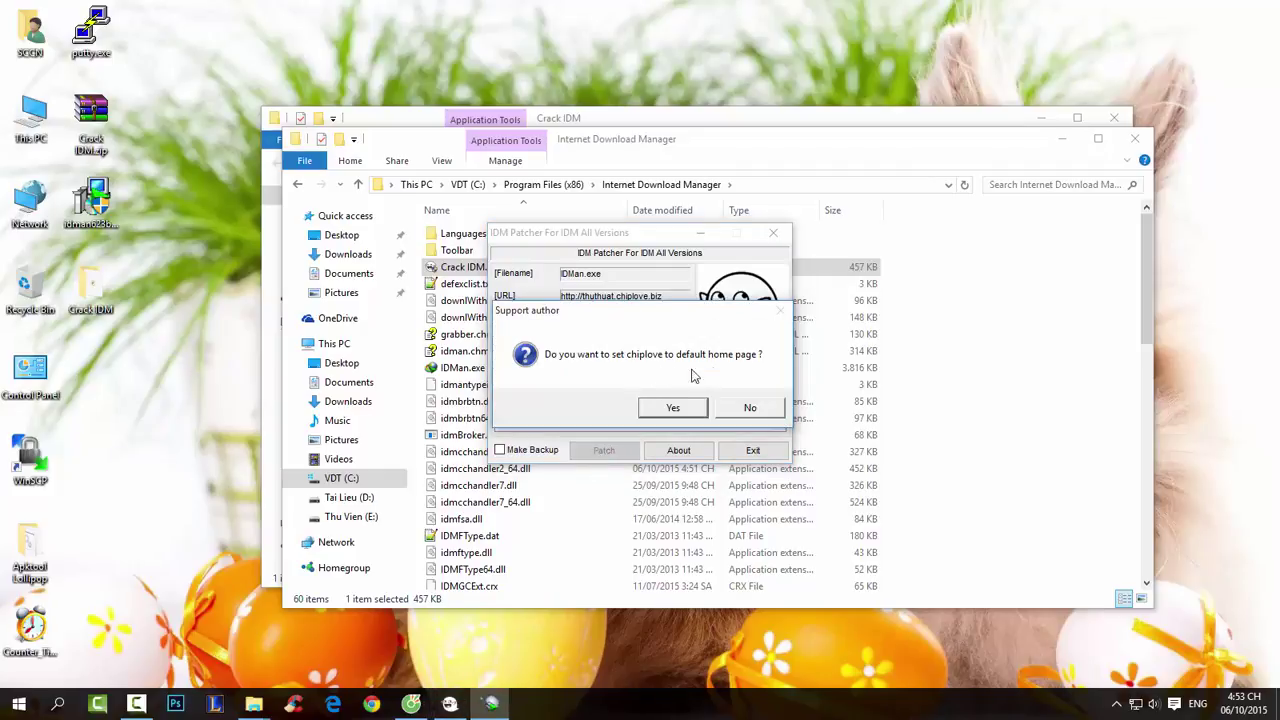
click(752, 409)
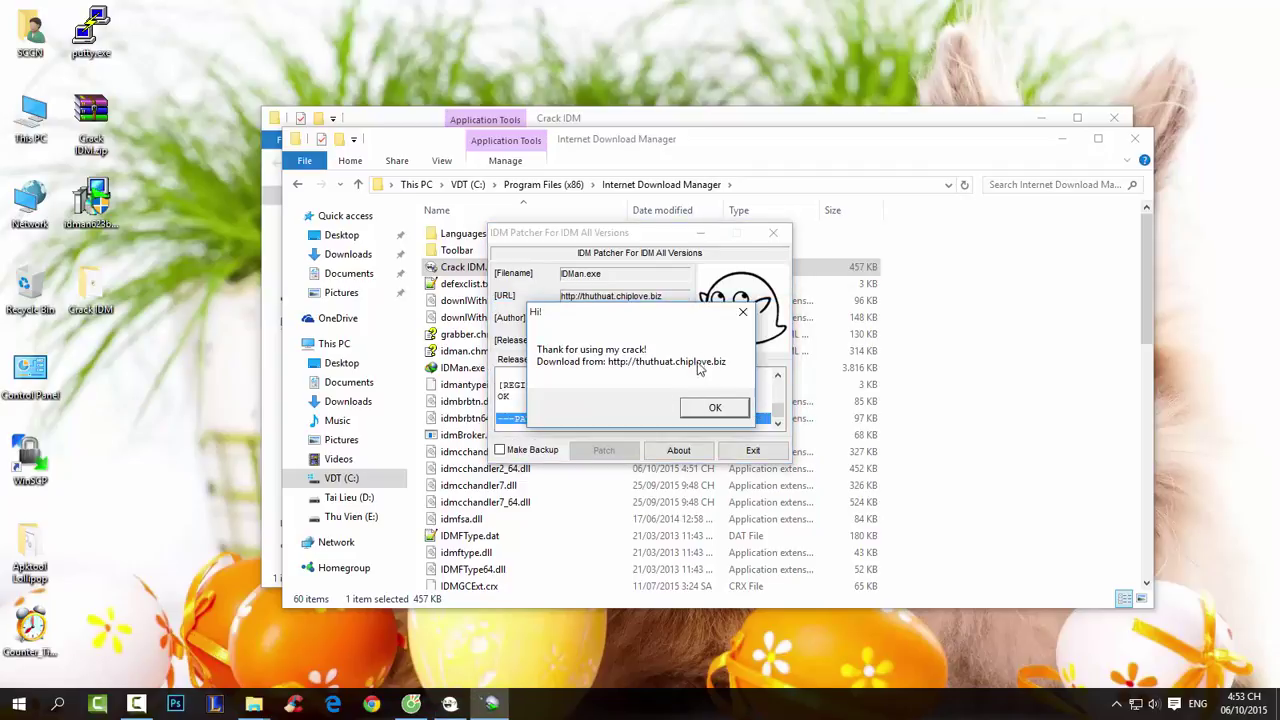
click(743, 314)
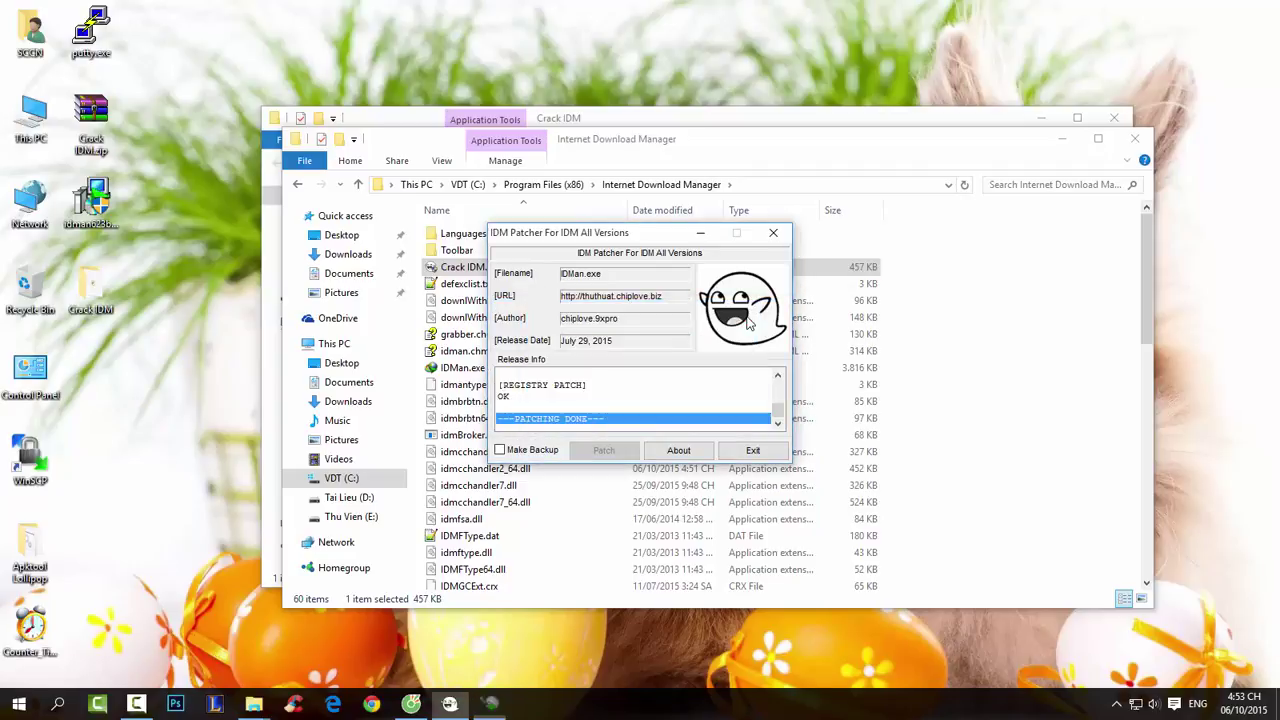
click(742, 451)
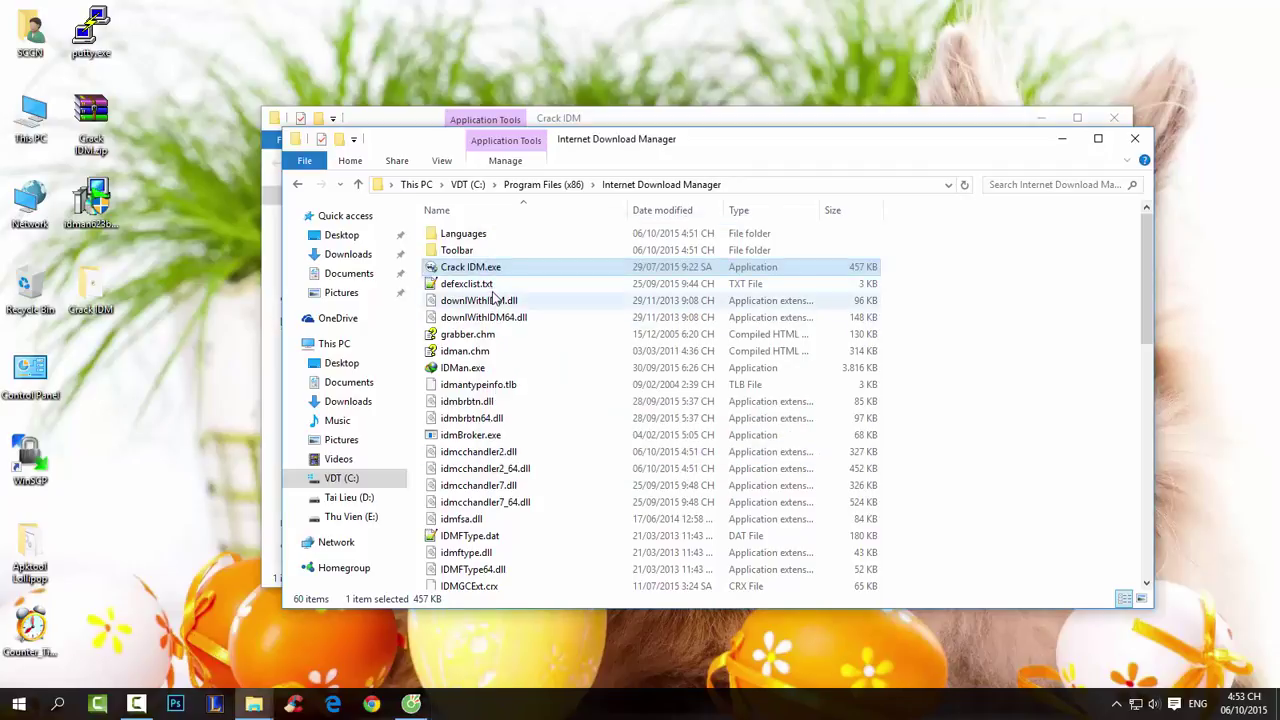
click(482, 236)
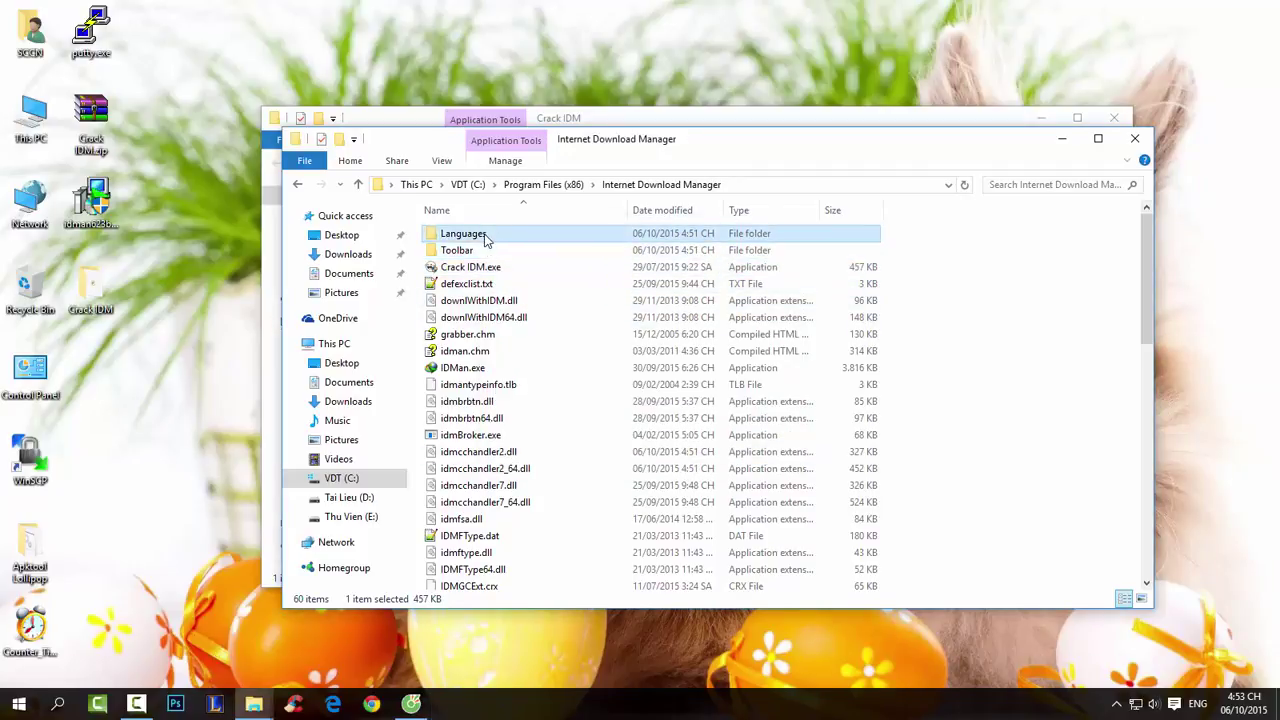
click(487, 249)
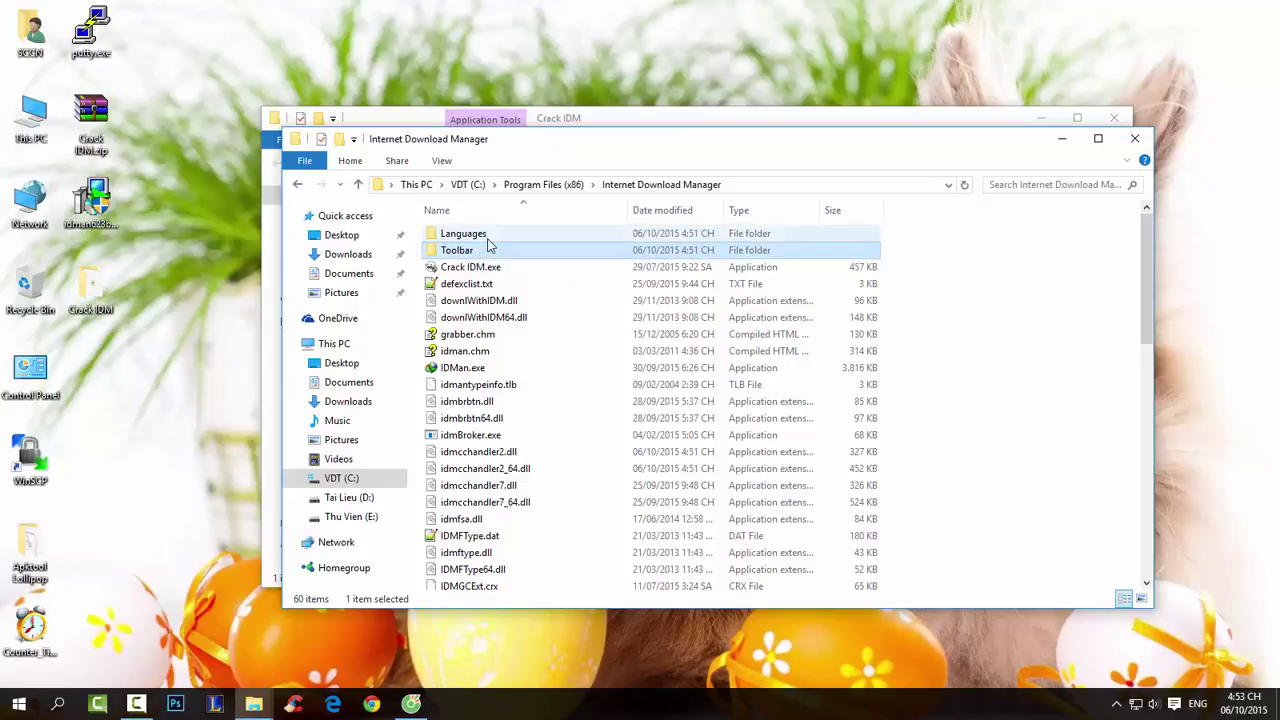
Close the Internet Download Manager and Crack IDM File Explorer windows
click(488, 238)
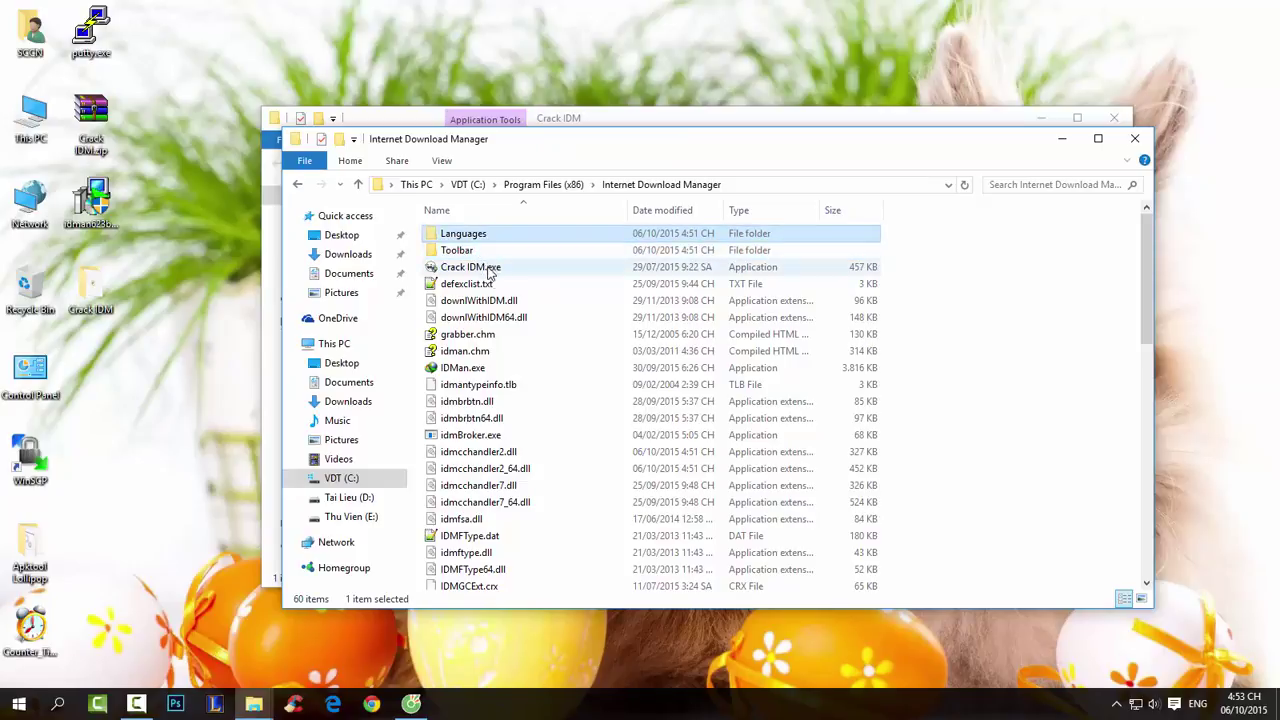
click(491, 285)
click(485, 255)
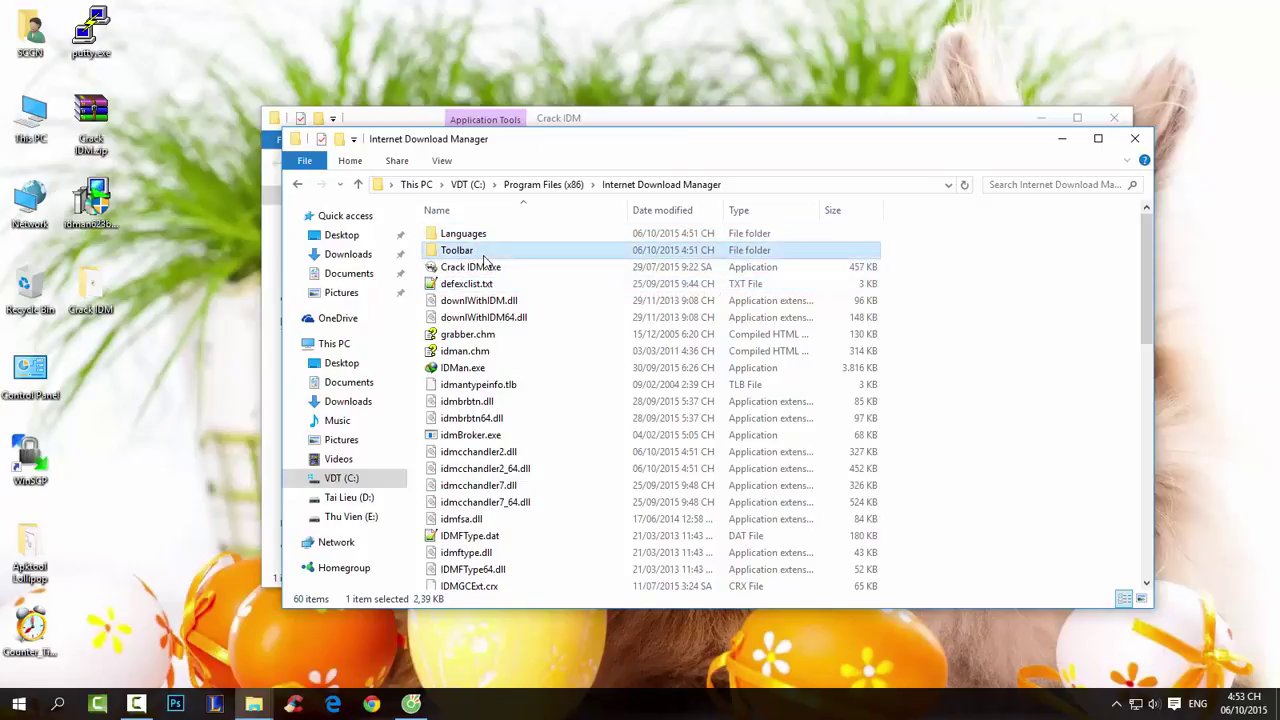
click(484, 240)
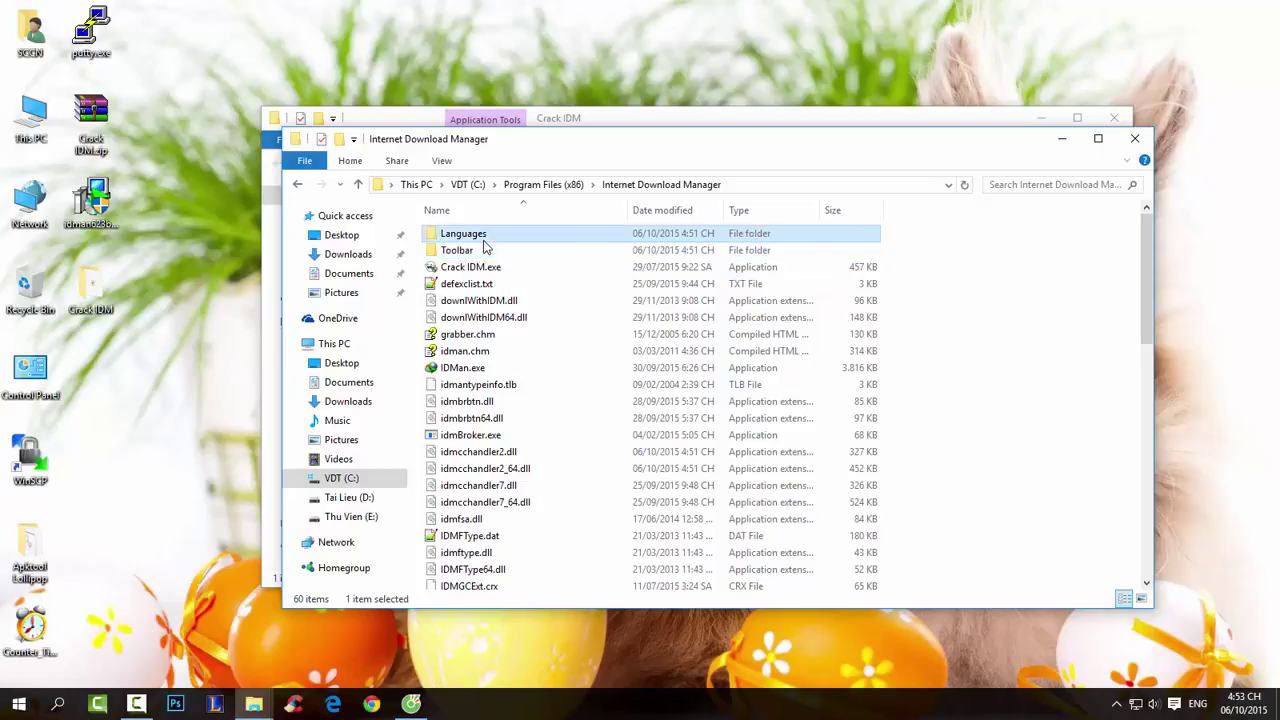
click(1133, 138)
click(1114, 120)
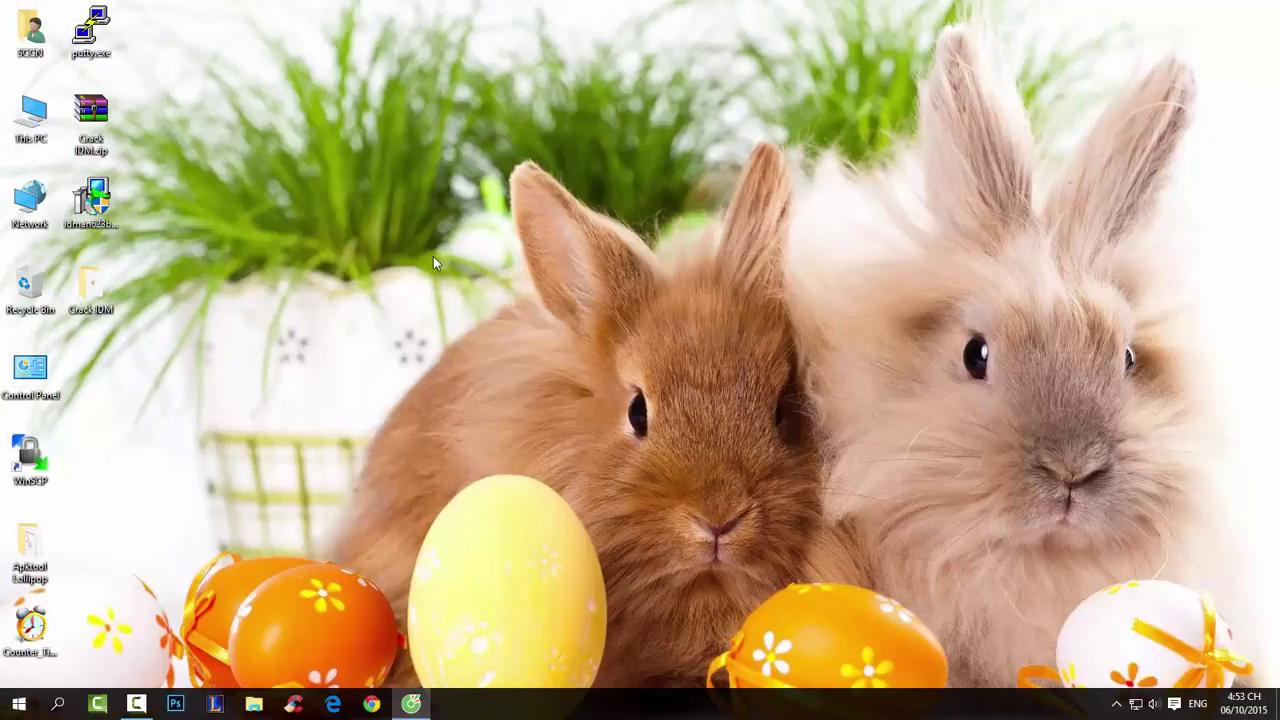
Search Windows for "id" and launch Internet Download Manager from the results
click(19, 704)
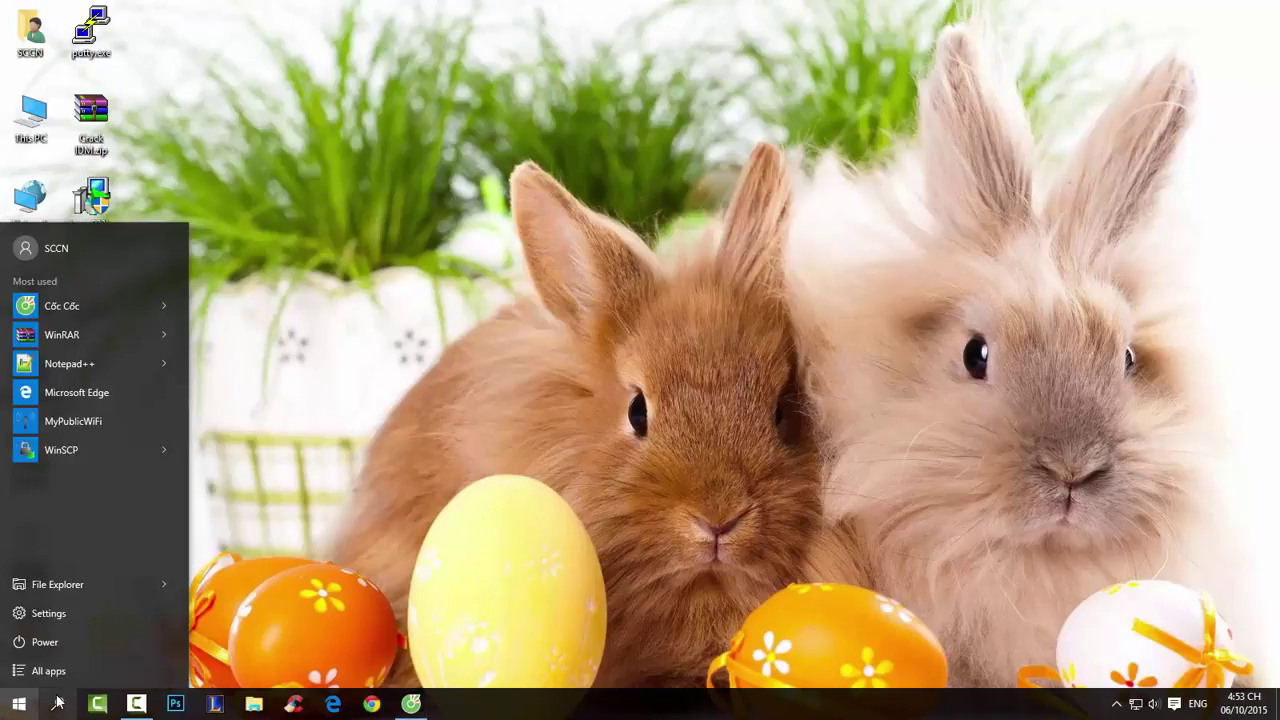
click(323, 466)
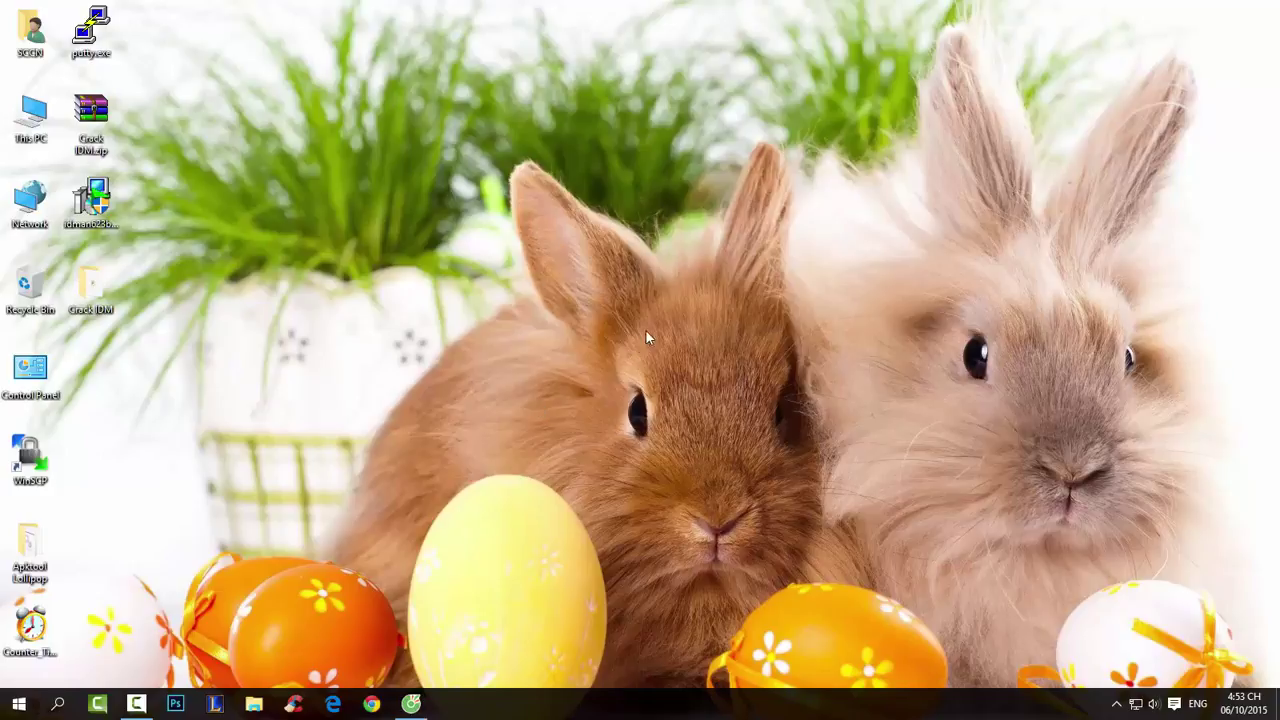
click(20, 706)
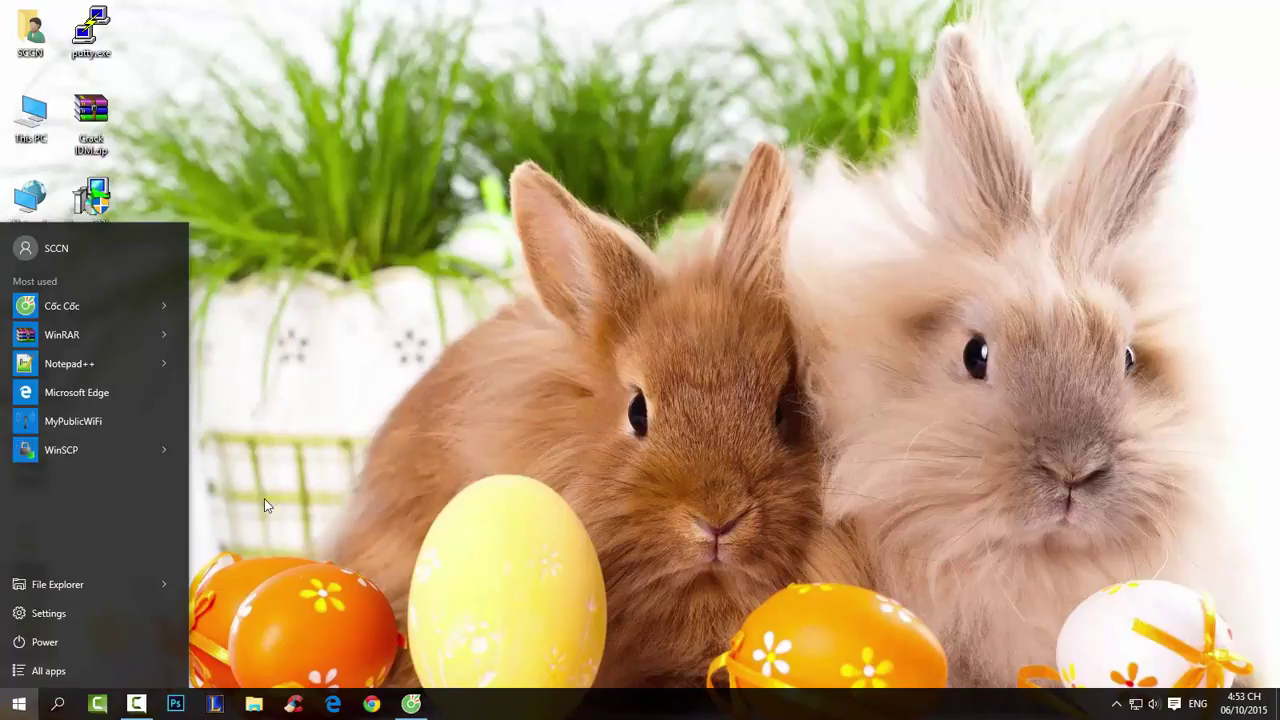
click(58, 704)
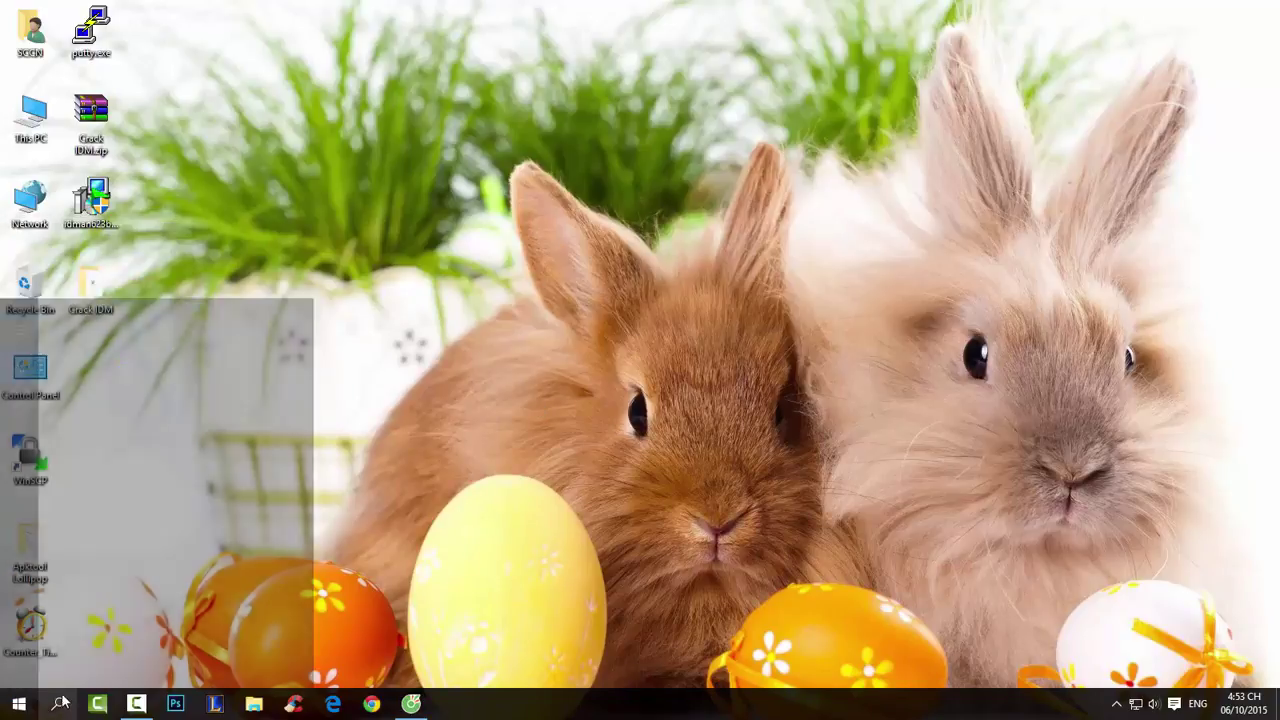
text(id)
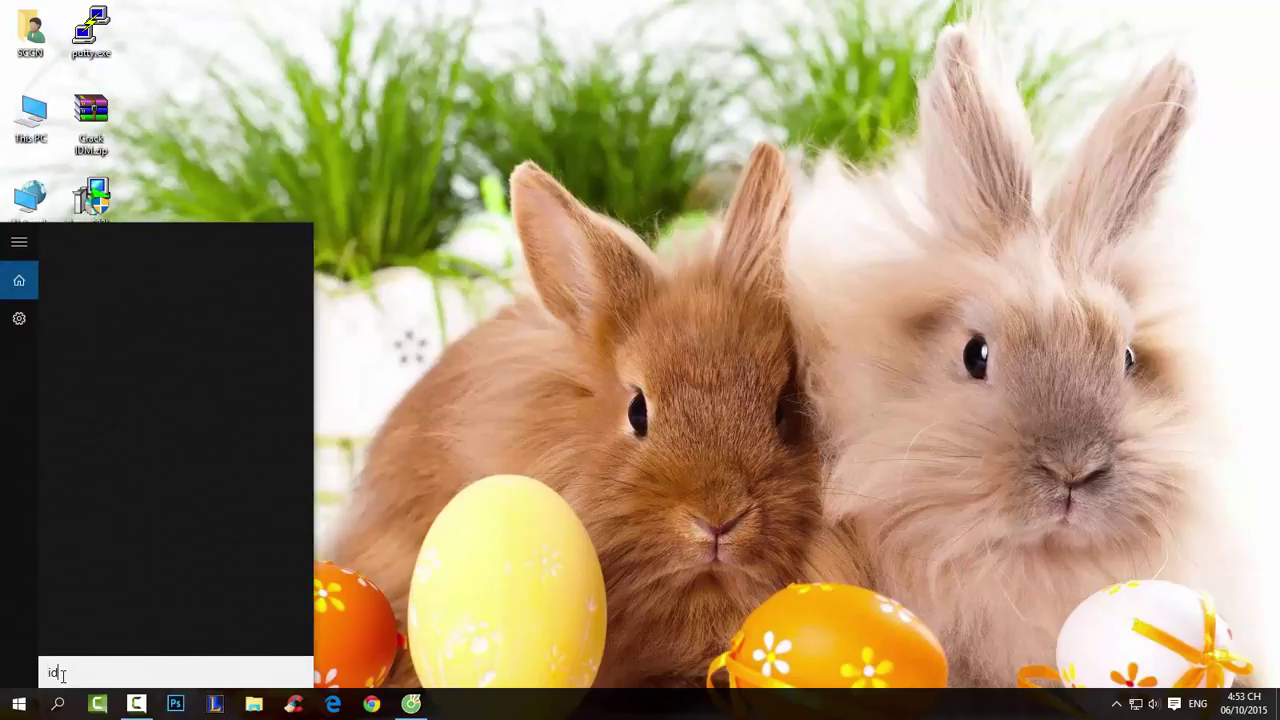
click(211, 285)
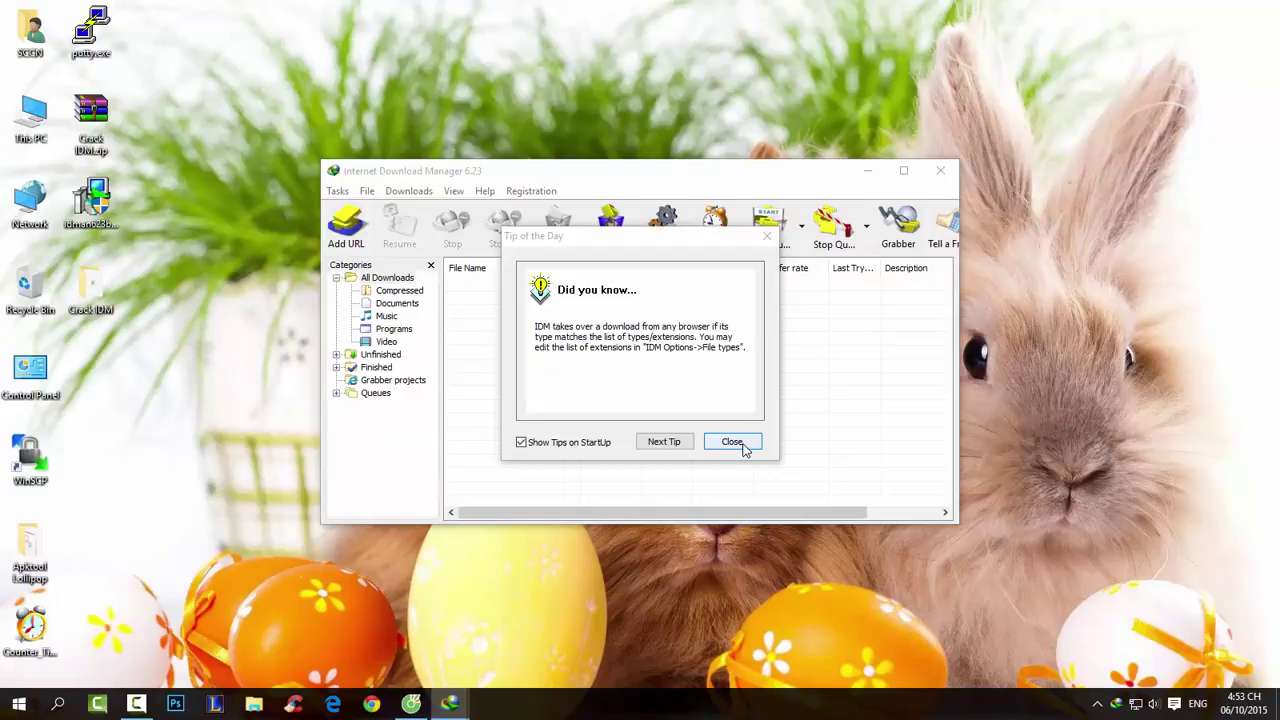
Dismiss the Tip of the Day and close the Internet Download Manager main window
click(740, 444)
click(941, 171)
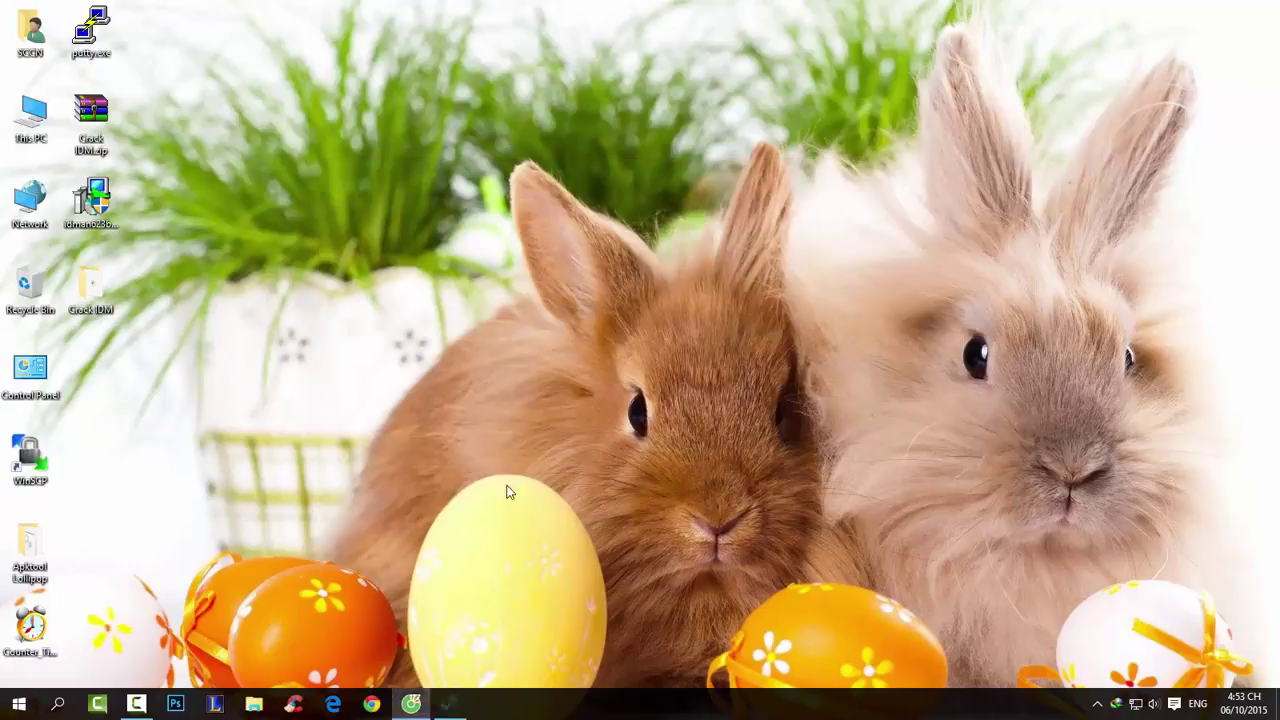
Switch to the Cốc Cốc browser and show the beginning of the SCCN forum thread "Crack IDM phiên bản mới nhất"
click(413, 703)
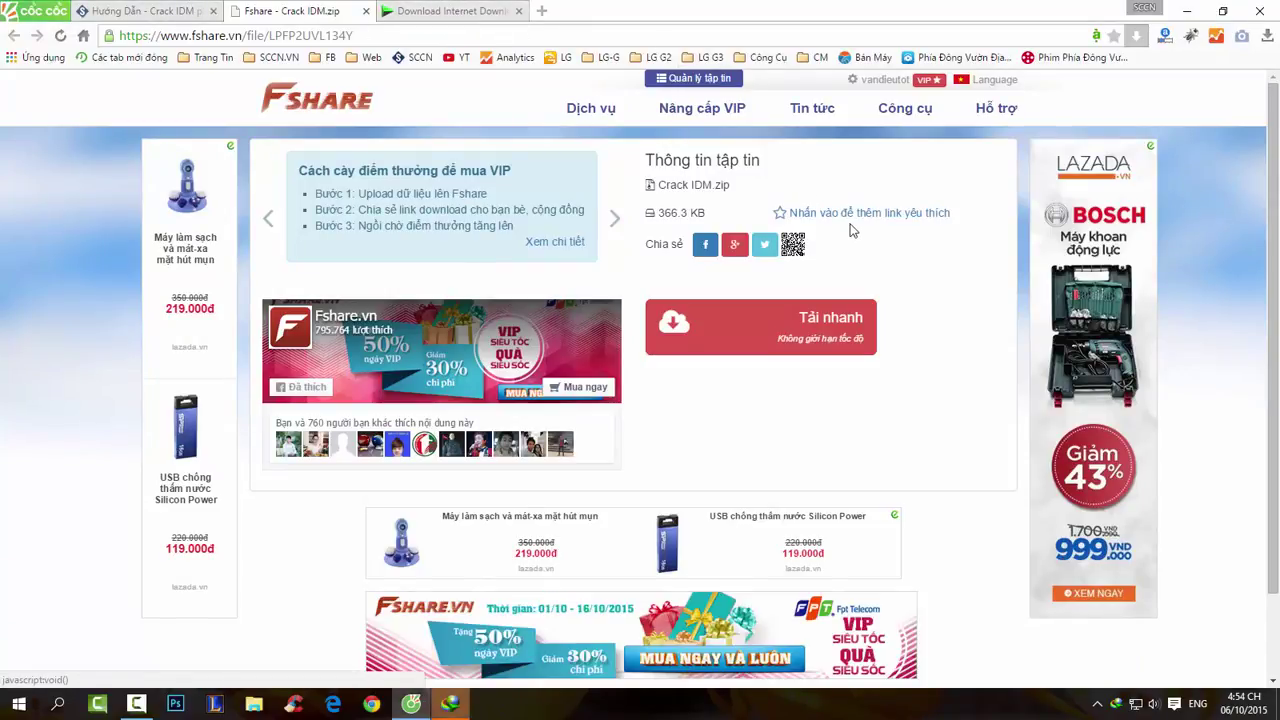
drag(785, 213, 958, 213)
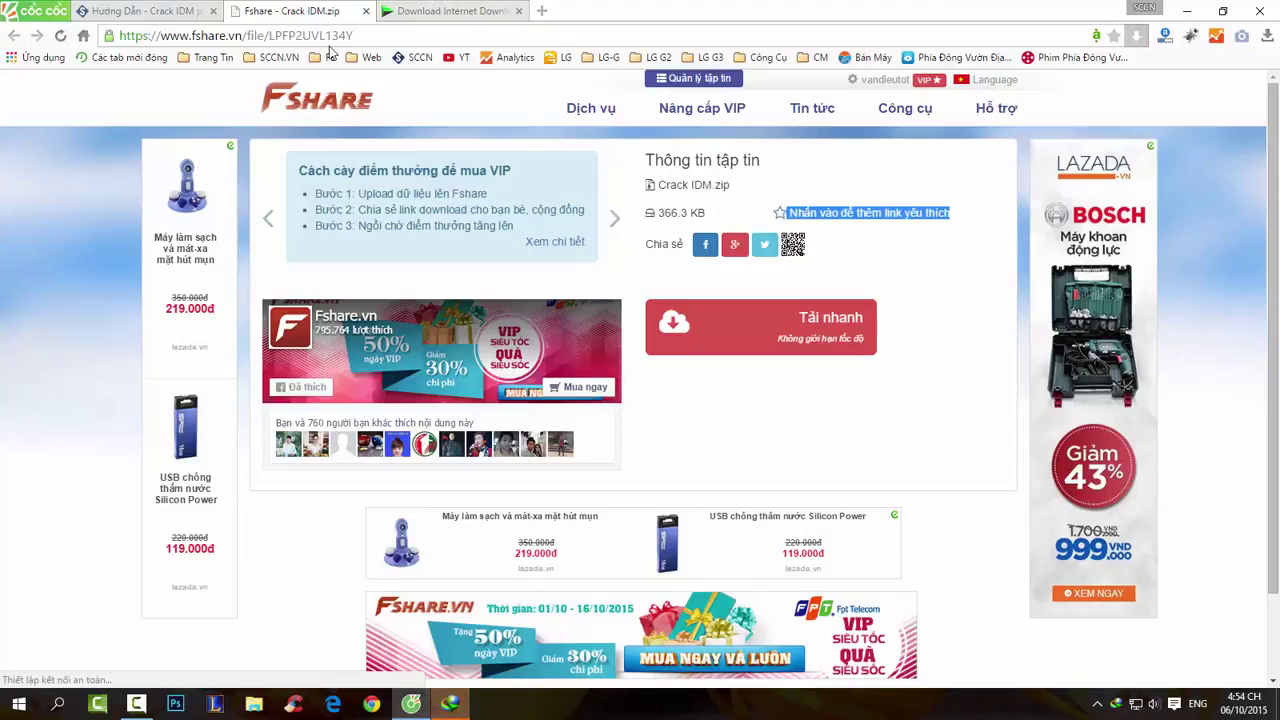
click(165, 11)
scroll(468, 178, up, 5)
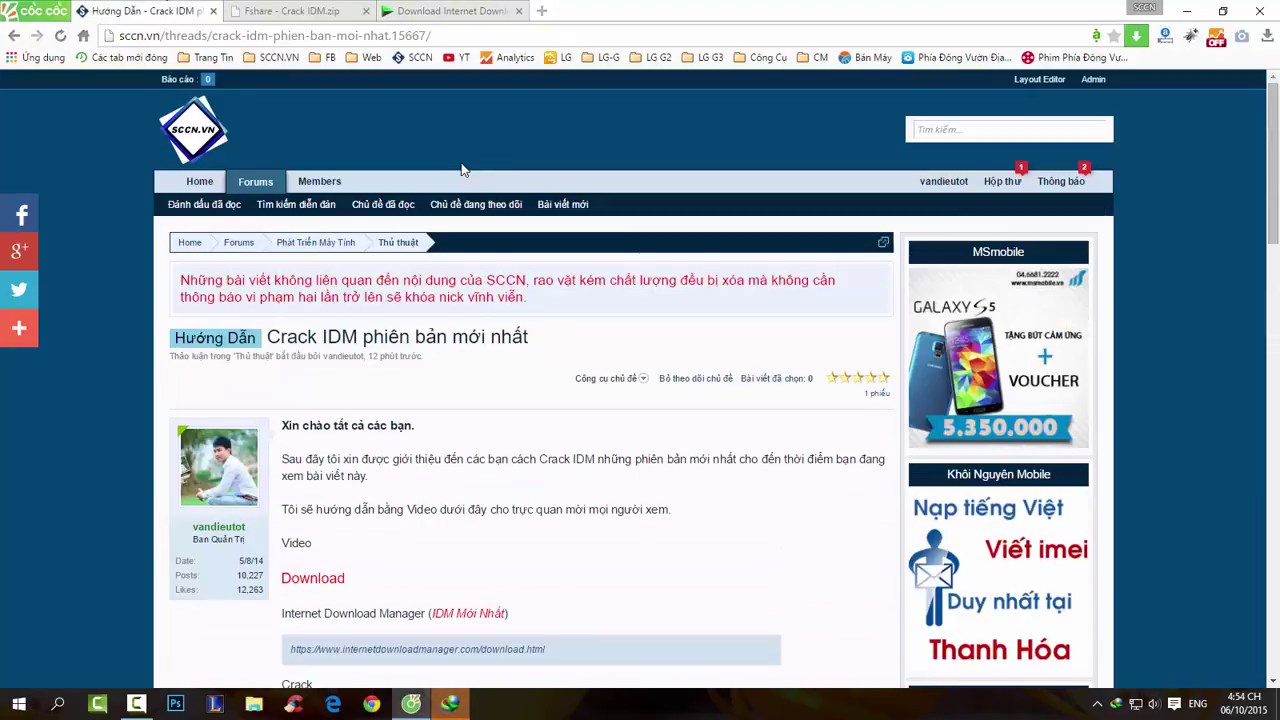